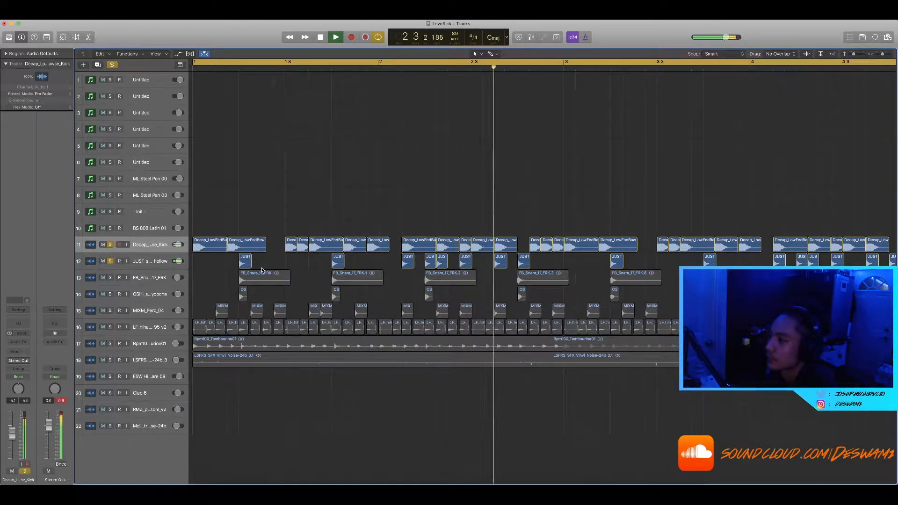
Step: Add the FB_Snare_17_FRK track to the soloed kick and hollow snare, and play the beat from the start
key(space)
key(super+Left)
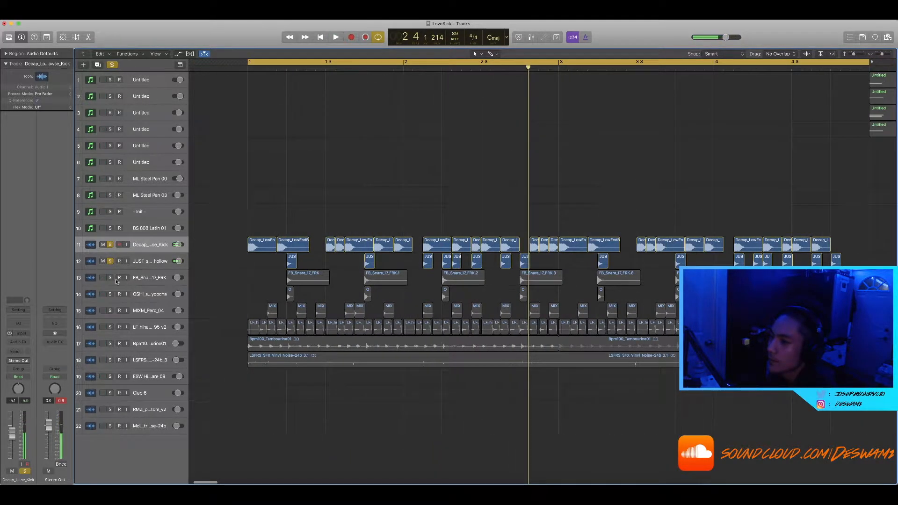
click(109, 277)
key(Return)
key(space)
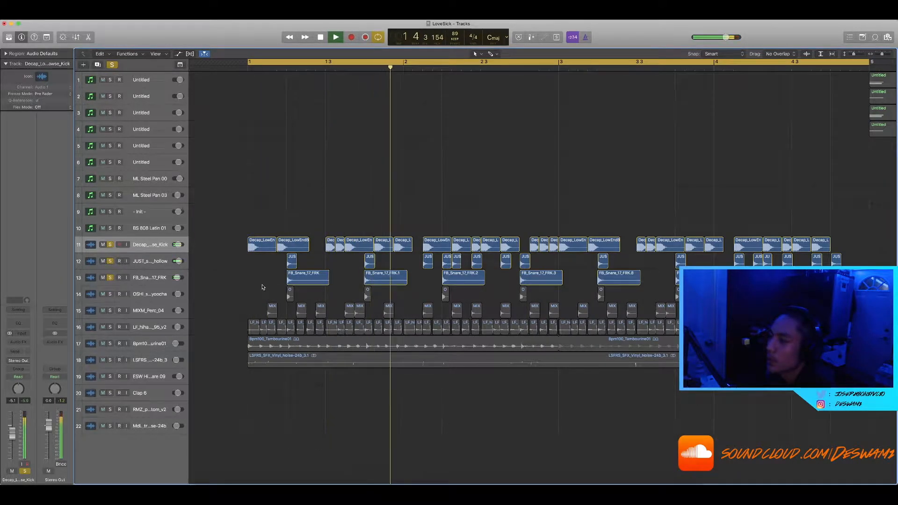
Step: Add the OSHI snare track to the soloed drums and play the pattern again from bar 1
scroll(348, 294, up, 3)
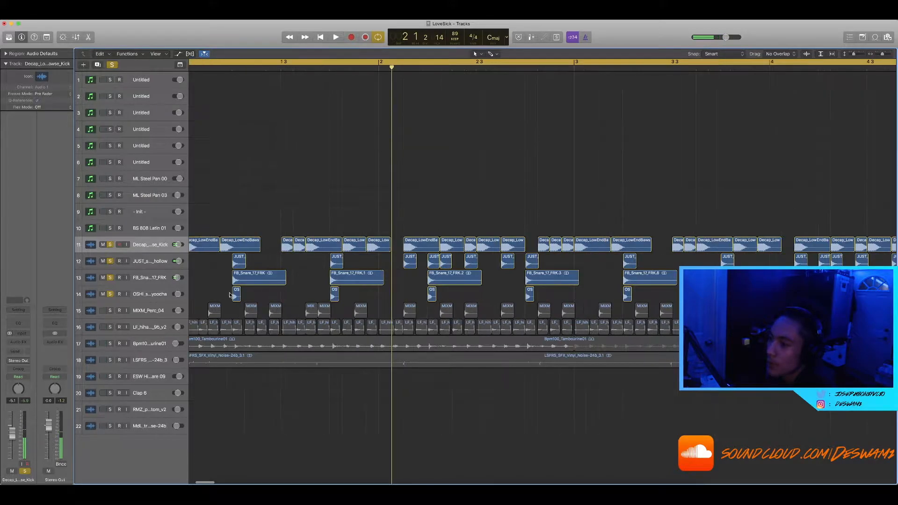
scroll(347, 294, down, 4)
key(Return)
key(space)
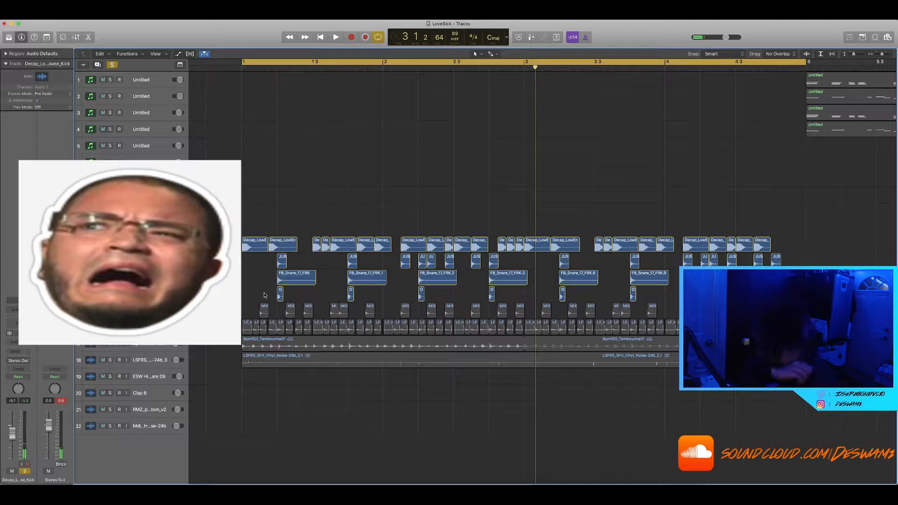
key(space)
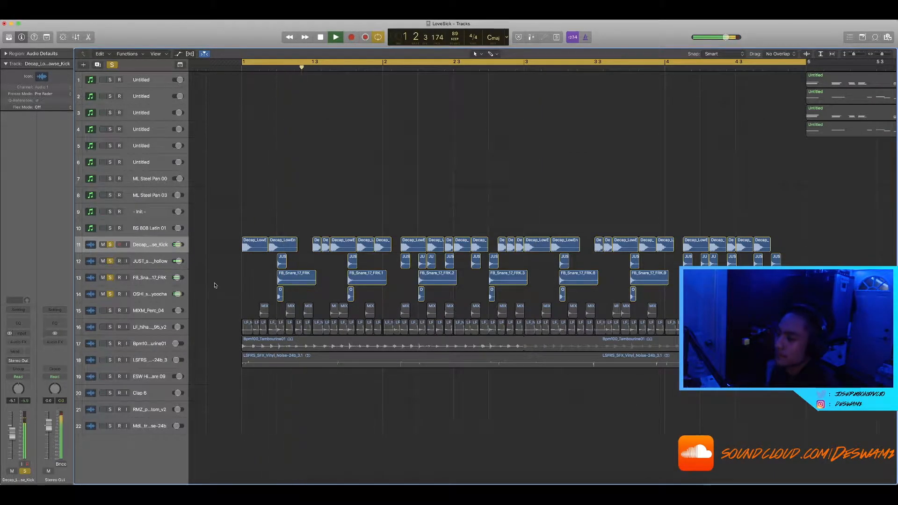
Step: Solo the MIXM_Perc_04 track as well and select its percussion regions across the loop
click(110, 311)
scroll(265, 276, up, 5)
scroll(265, 276, down, 4)
scroll(265, 278, down, 3)
drag(277, 316, 591, 309)
drag(683, 309, 694, 309)
drag(689, 307, 302, 316)
Step: Select only the first bar's MIXM_Perc_04 regions and listen to them together with the soloed drums
scroll(343, 312, up, 1)
scroll(343, 312, up, 3)
click(344, 304)
drag(487, 307, 257, 313)
key(space)
scroll(320, 313, up, 3)
scroll(318, 312, down, 3)
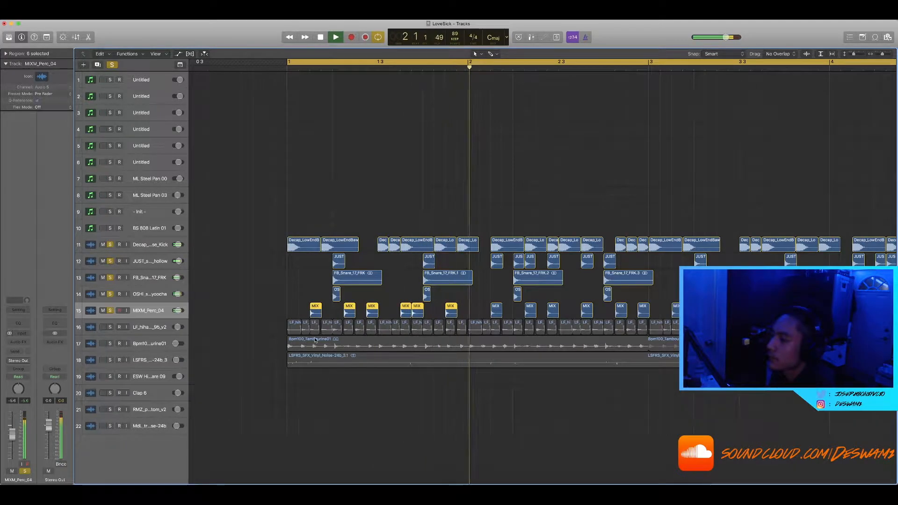
scroll(257, 332, down, 5)
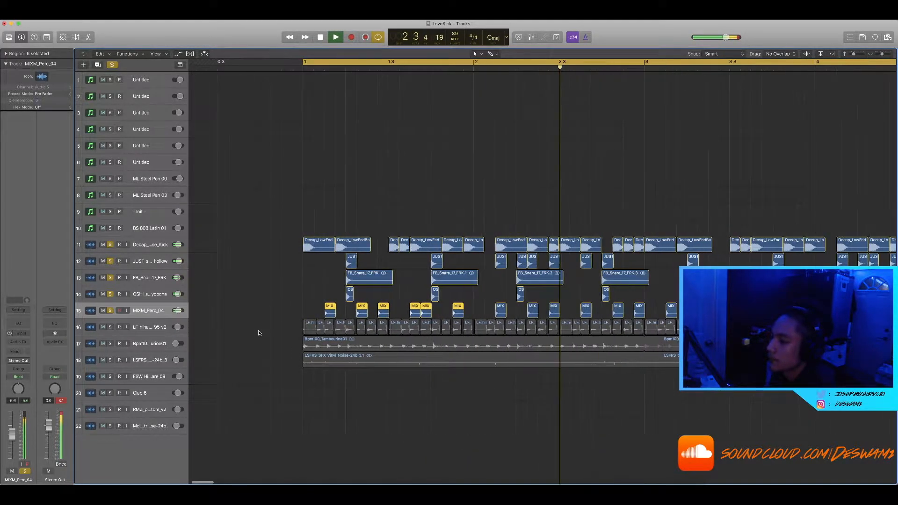
key(space)
Step: Solo the LF_hihat_loop track along with the other drums and play from bar 1
scroll(253, 330, left, 3)
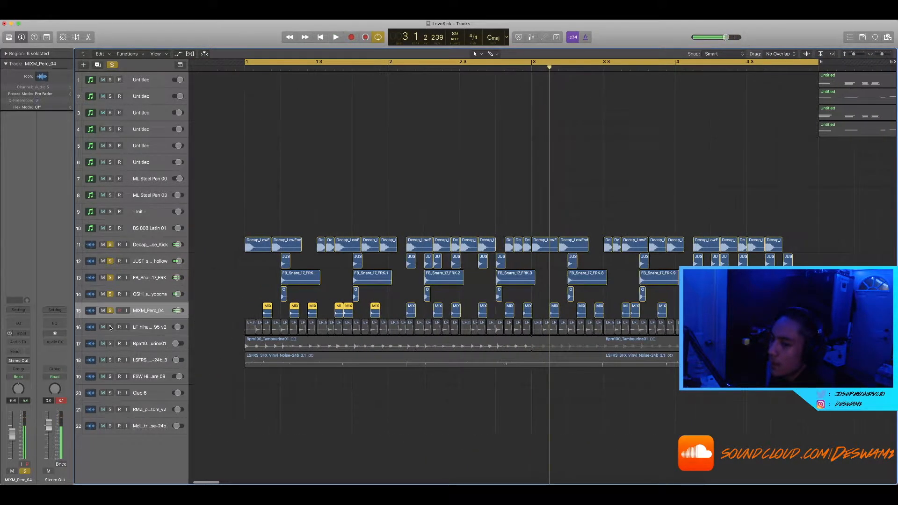
key(Return)
key(space)
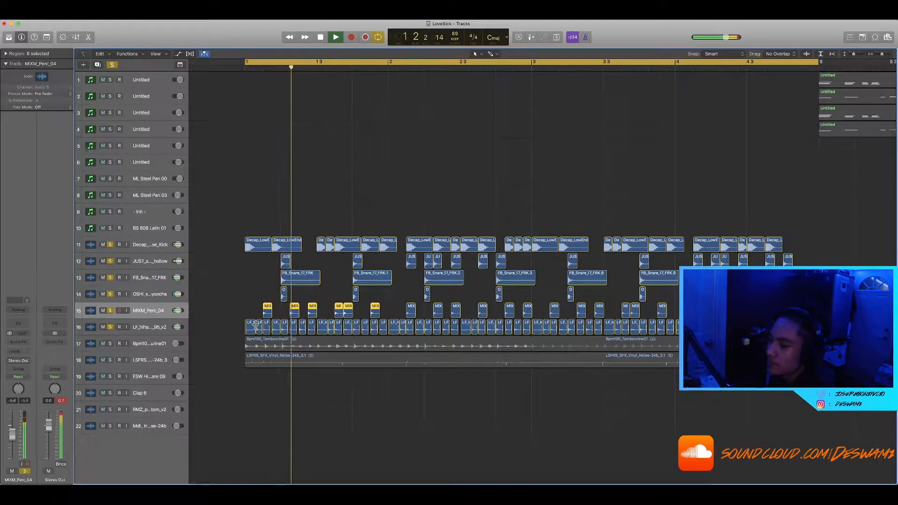
key(space)
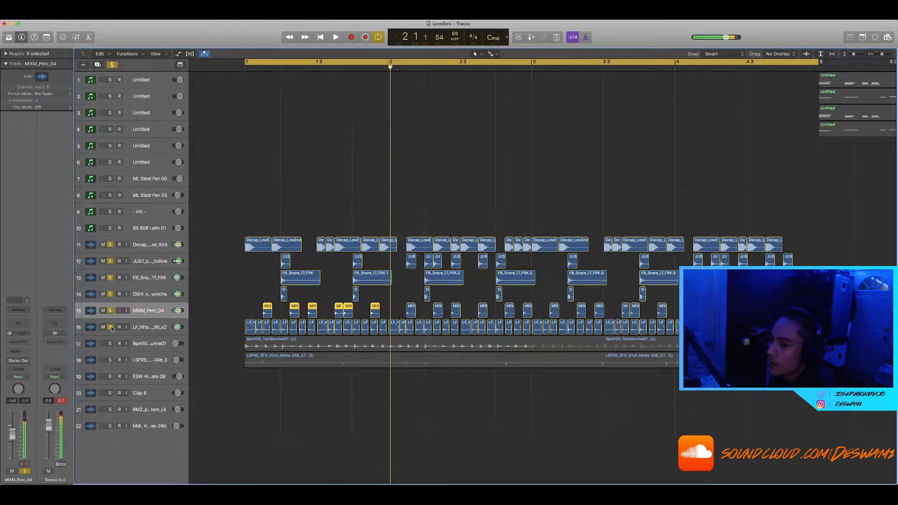
Step: Add an audio track below the chopped hi-hats and place LF_hihat_loop_01_95_v2.wav from the Splice library at bar 1
click(146, 327)
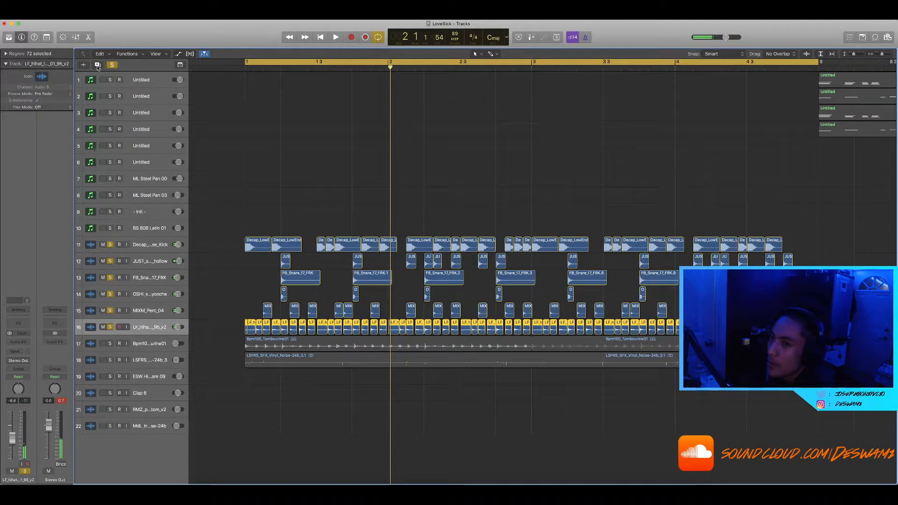
key(alt+super+a)
click(790, 16)
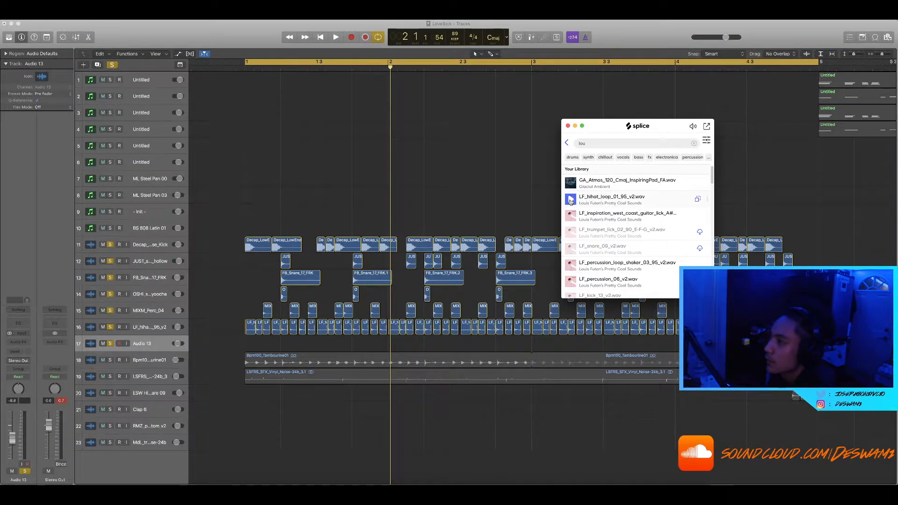
drag(570, 201, 252, 345)
Step: Clear the existing solos, then solo the newly placed original hi-hat loop and play it on its own
click(111, 64)
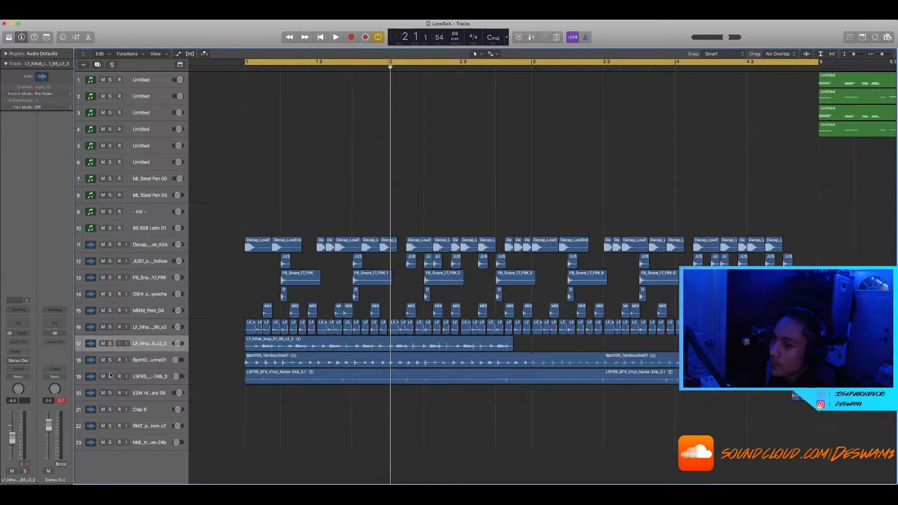
click(109, 344)
key(space)
scroll(286, 347, up, 5)
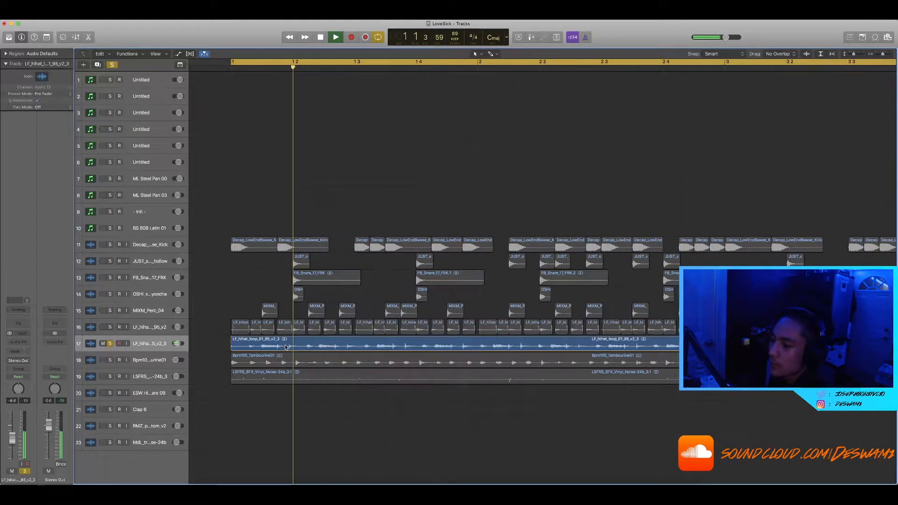
scroll(285, 347, down, 3)
key(space)
Step: Slice the original hi-hat loop into separate regions at its transients and check the selected slices
key(super+f)
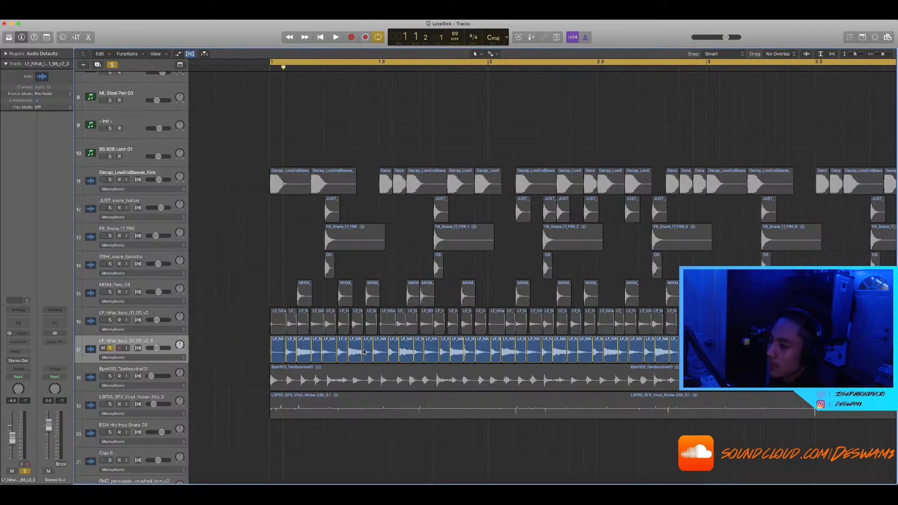
scroll(352, 354, up, 4)
scroll(352, 355, down, 4)
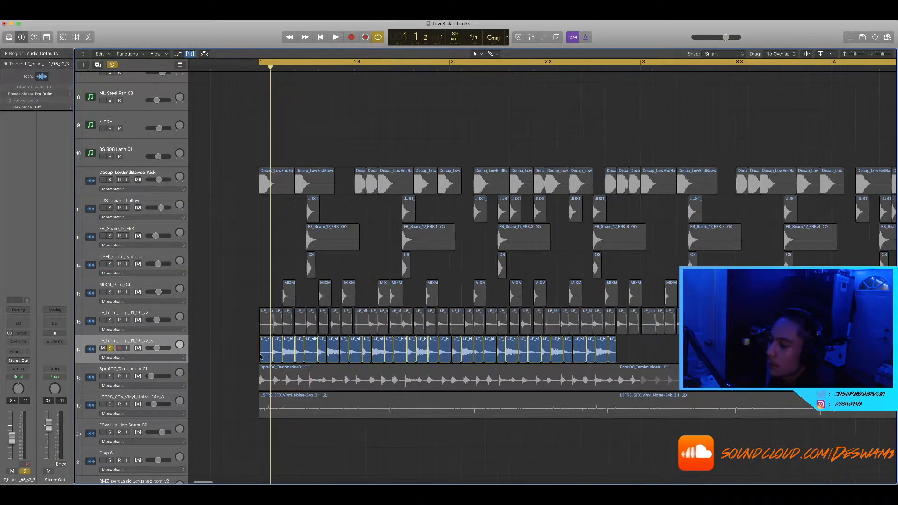
drag(608, 351, 627, 353)
scroll(624, 352, up, 5)
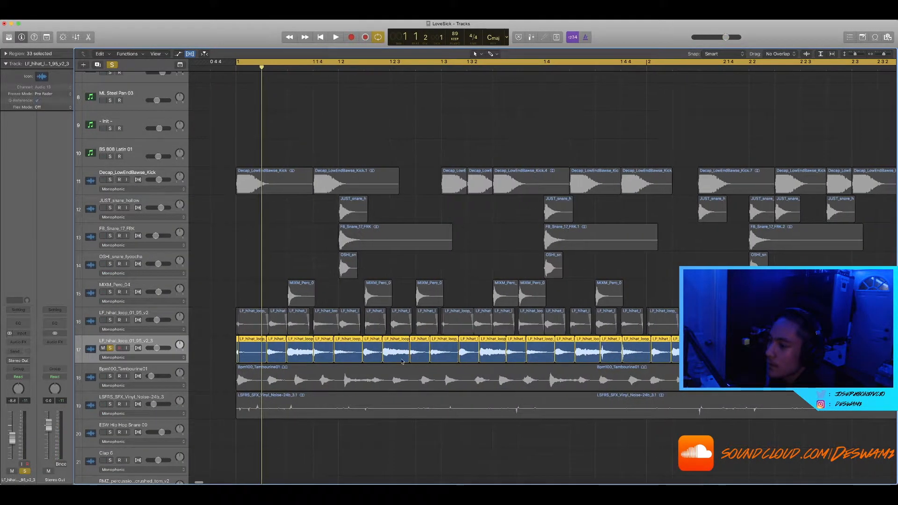
scroll(256, 366, left, 2)
click(220, 357)
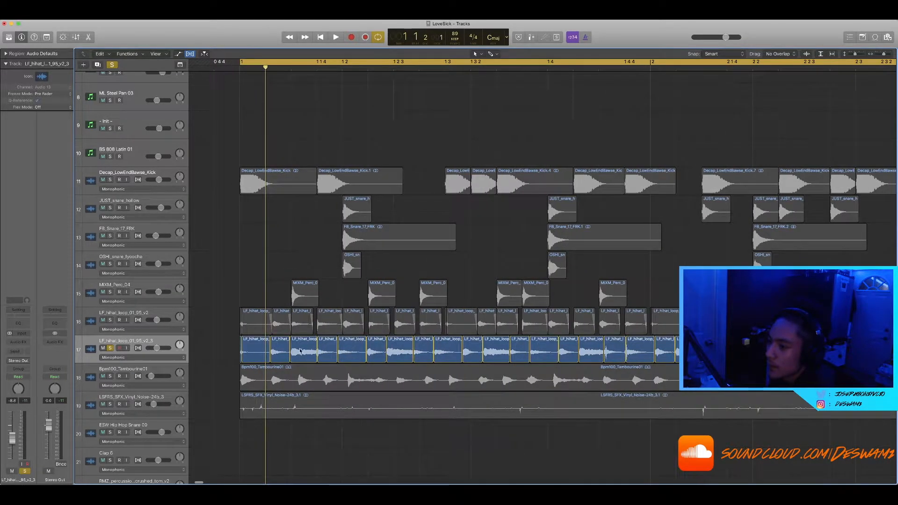
Step: Replace the third hi-hat slice with a copy of a later closed-hat slice and play the result
drag(365, 351, 298, 355)
key(space)
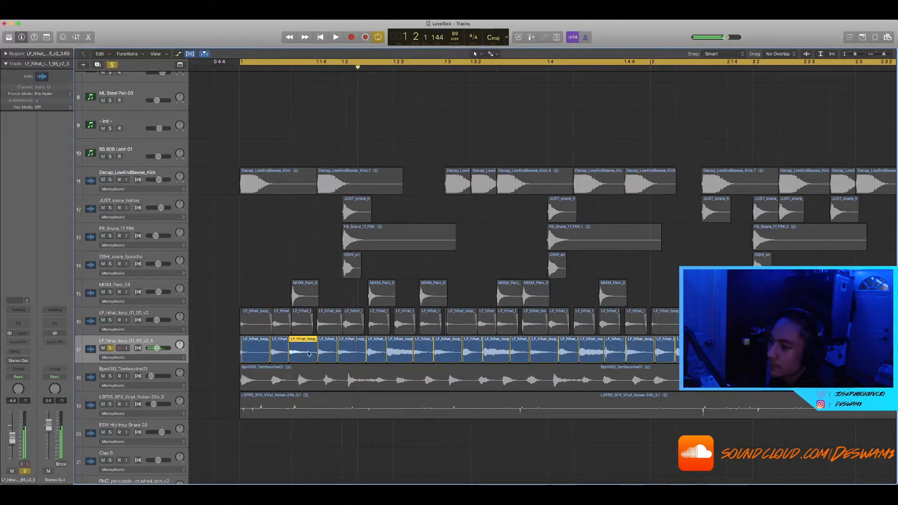
key(space)
Step: Delete all slices after the fourth one on the original hi-hat loop track
scroll(314, 351, down, 2)
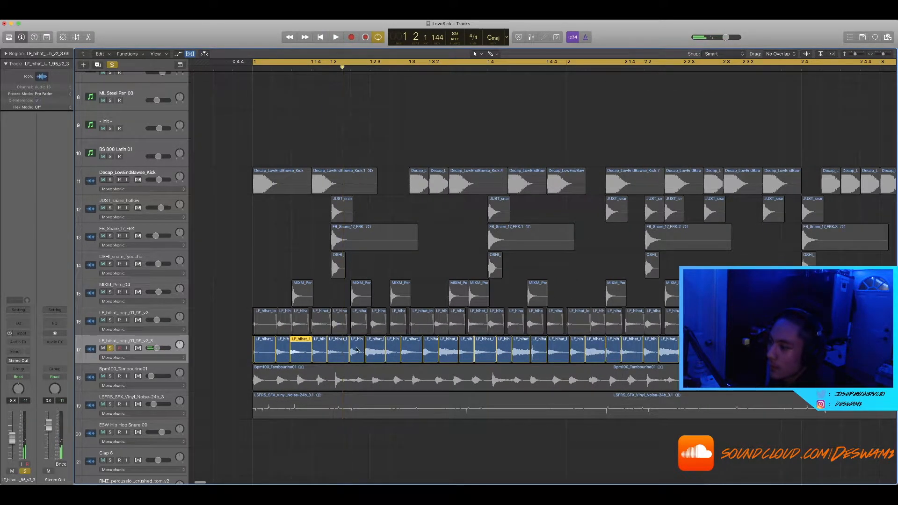
key(super+Left)
key(super+Left)
drag(474, 357, 308, 358)
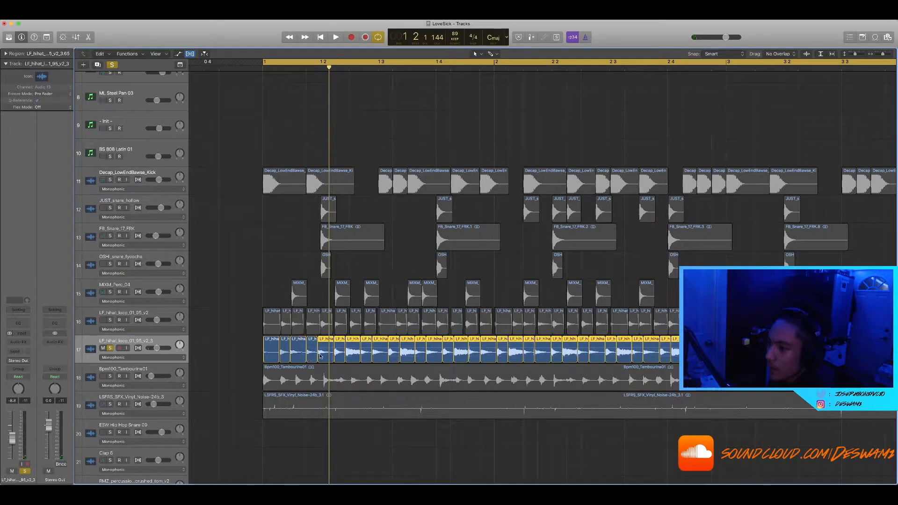
key(Delete)
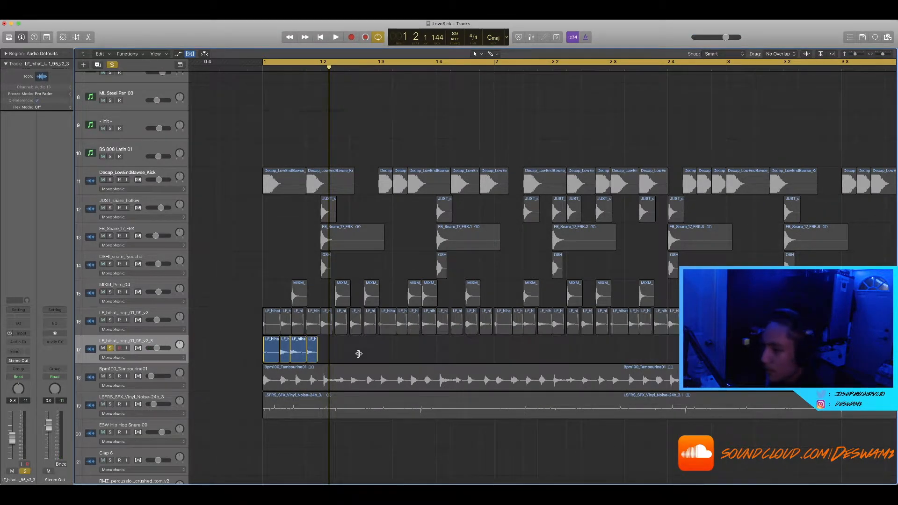
Step: Copy the remaining hi-hat slices into a new rhythm up to about beat 3 of bar 1 and play it
drag(313, 351, 357, 348)
drag(270, 353, 221, 353)
key(space)
scroll(233, 315, up, 5)
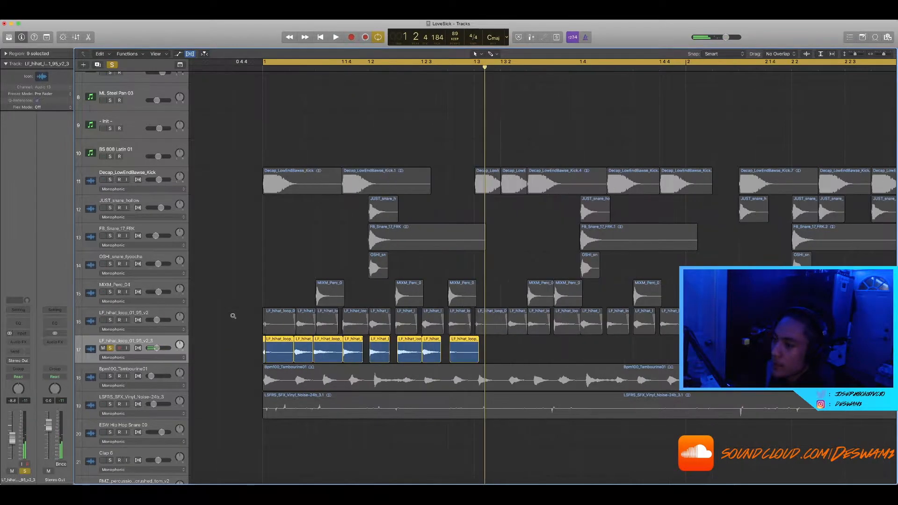
Step: Select every rearranged hi-hat slice on the demonstration track and delete them
scroll(233, 315, down, 5)
drag(491, 345, 163, 354)
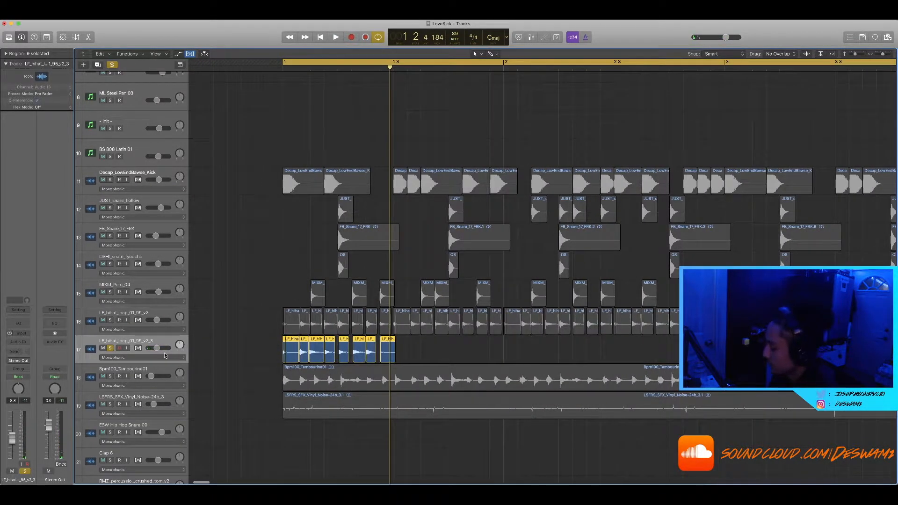
key(Delete)
Step: Clear all track solos and delete the empty extra hi-hat loop track
scroll(217, 347, down, 3)
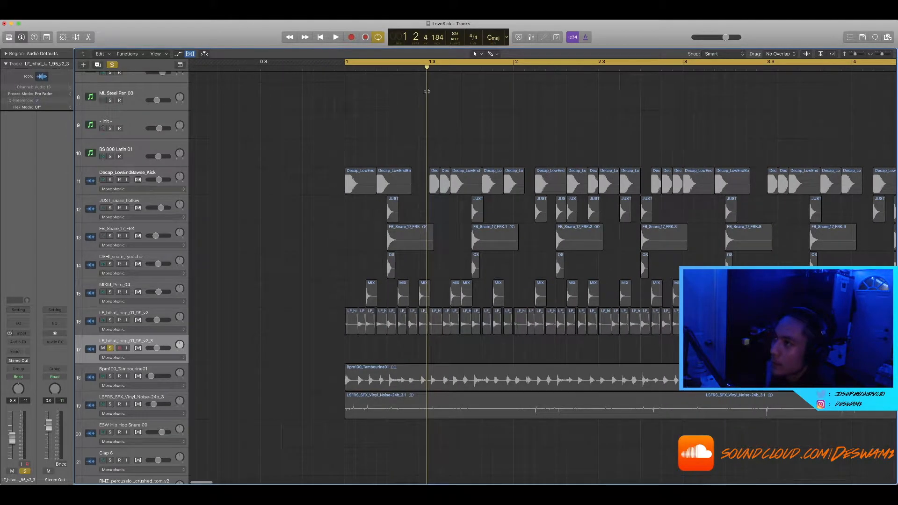
click(112, 65)
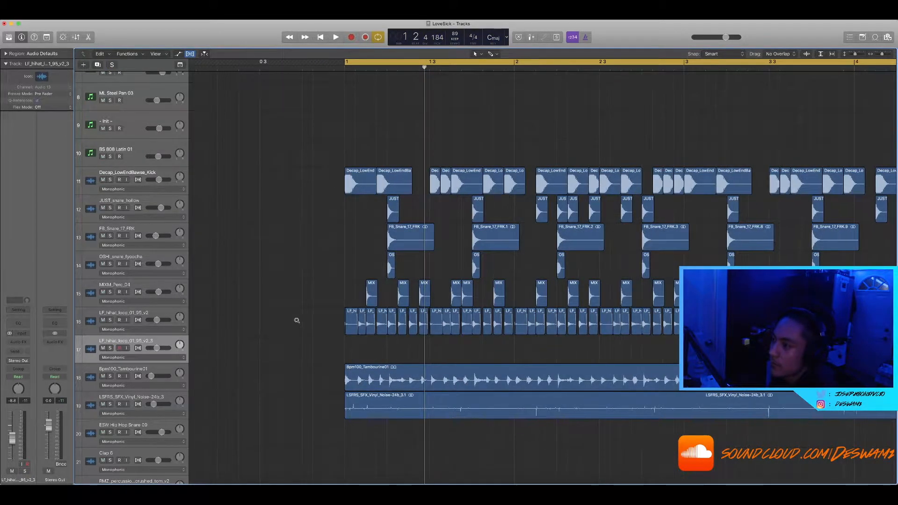
scroll(297, 322, right, 3)
scroll(285, 341, right, 5)
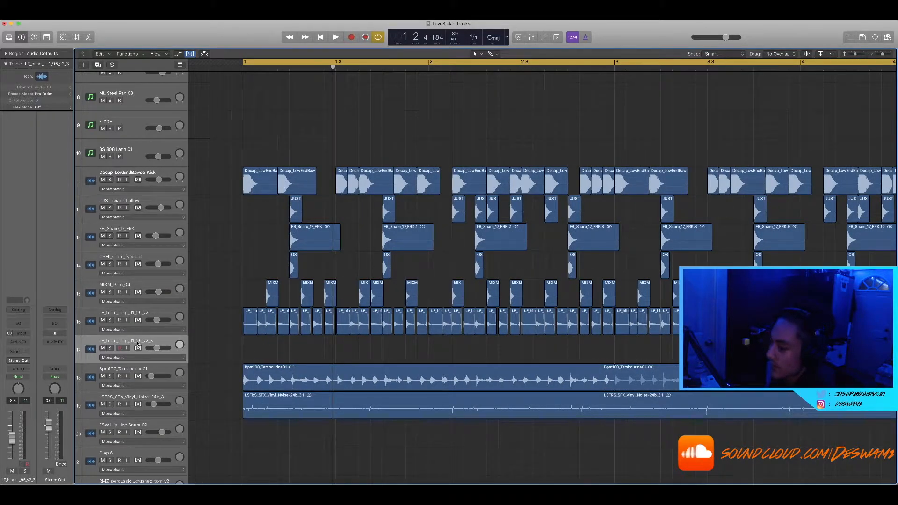
key(BackSpace)
Step: Select the tambourine and vinyl noise regions, play the full drum arrangement, and turn off cycle playback
drag(217, 354, 414, 416)
key(z)
key(space)
key(super+Left)
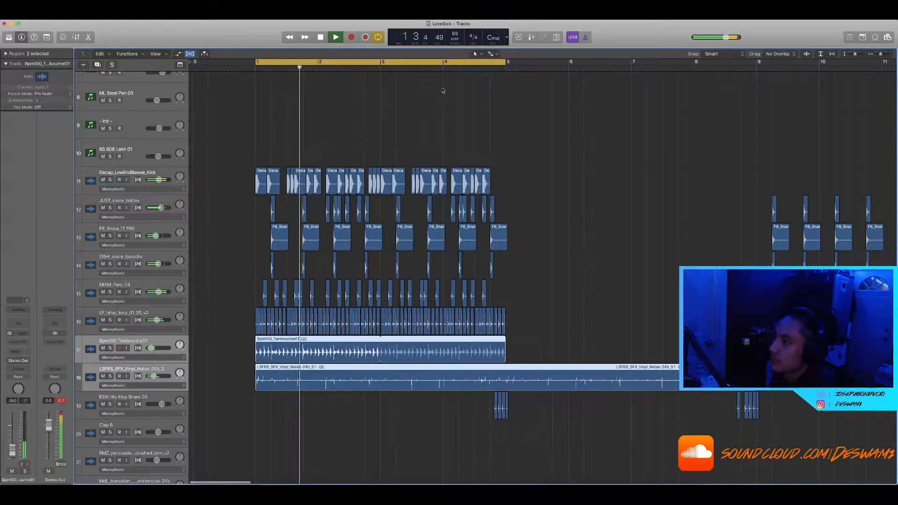
click(500, 61)
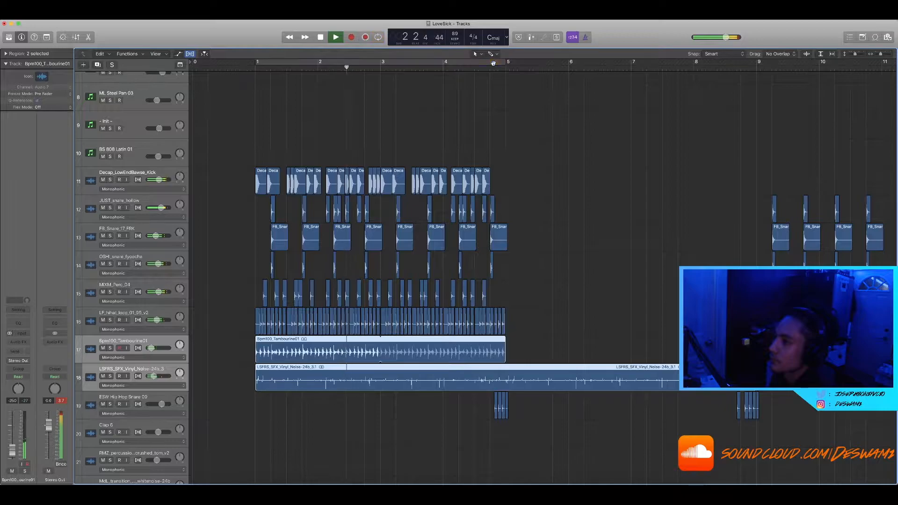
key(super+Right)
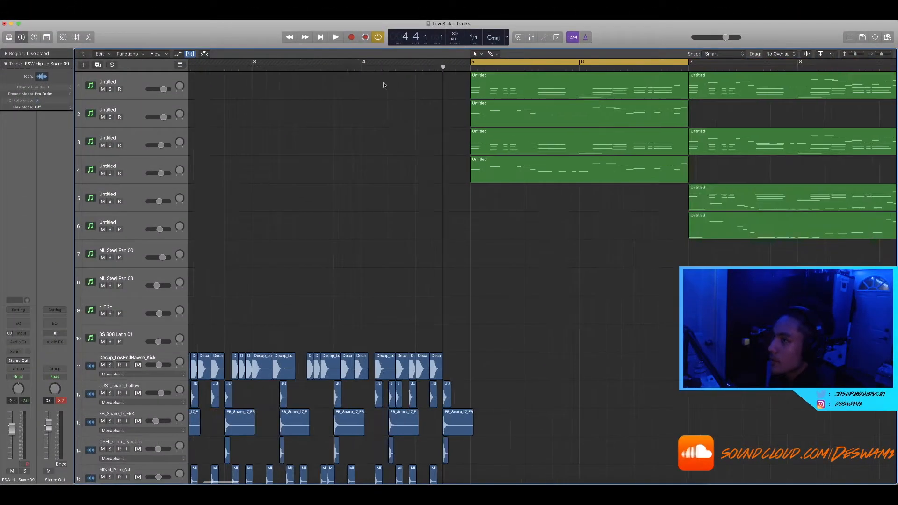
Step: Select the first track's MIDI region at bar 5, inspect the track's Addictive Keys instrument, and close its window
click(542, 93)
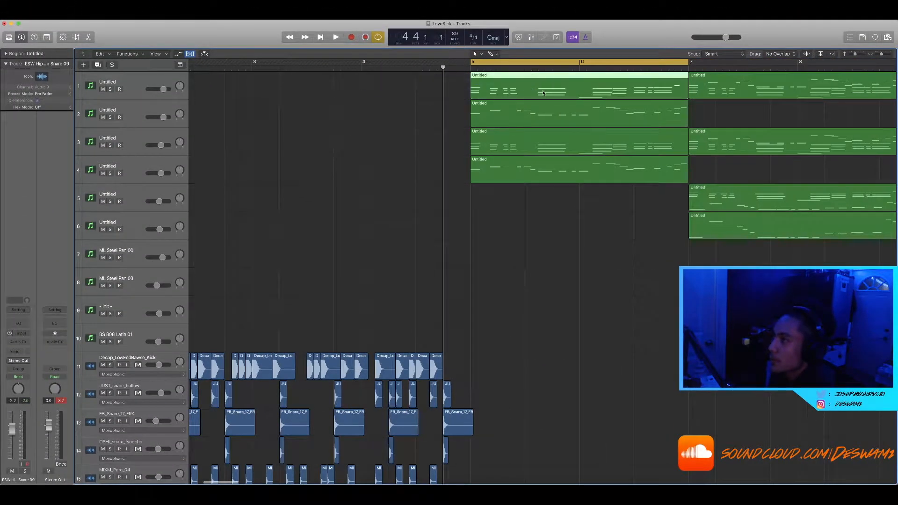
click(79, 85)
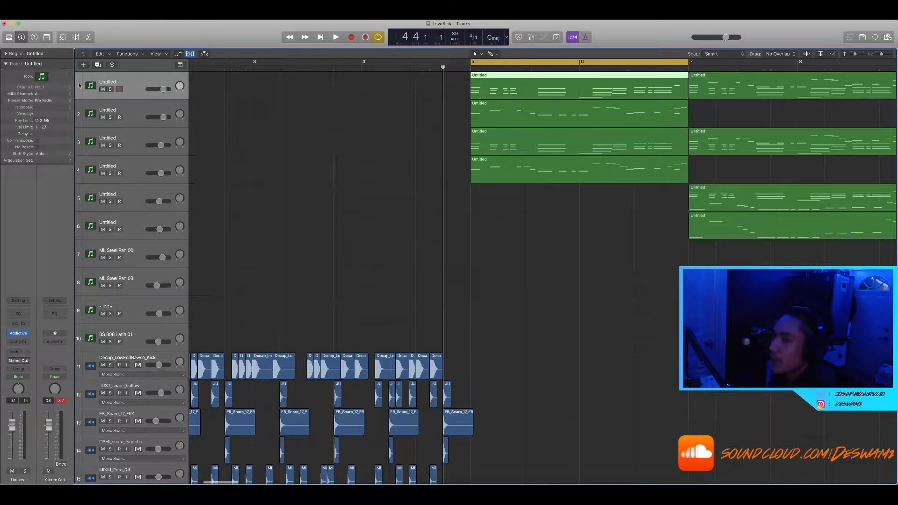
click(19, 335)
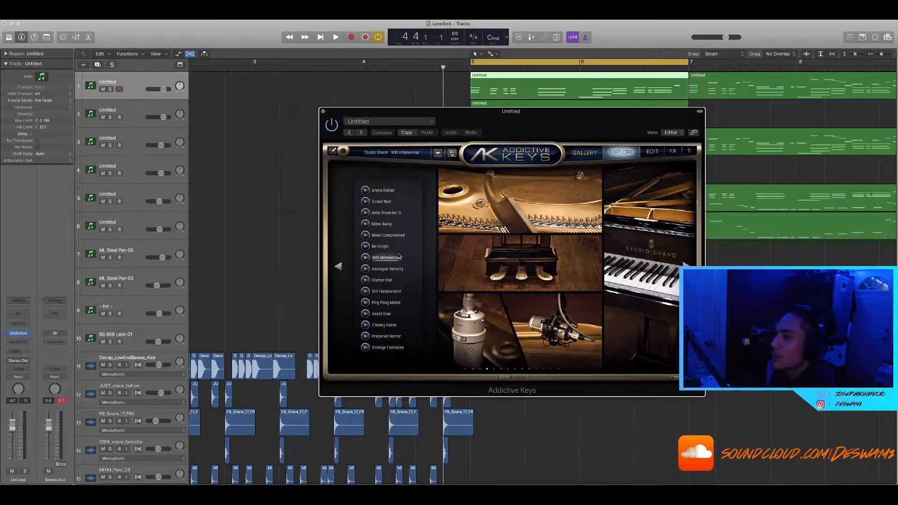
click(323, 112)
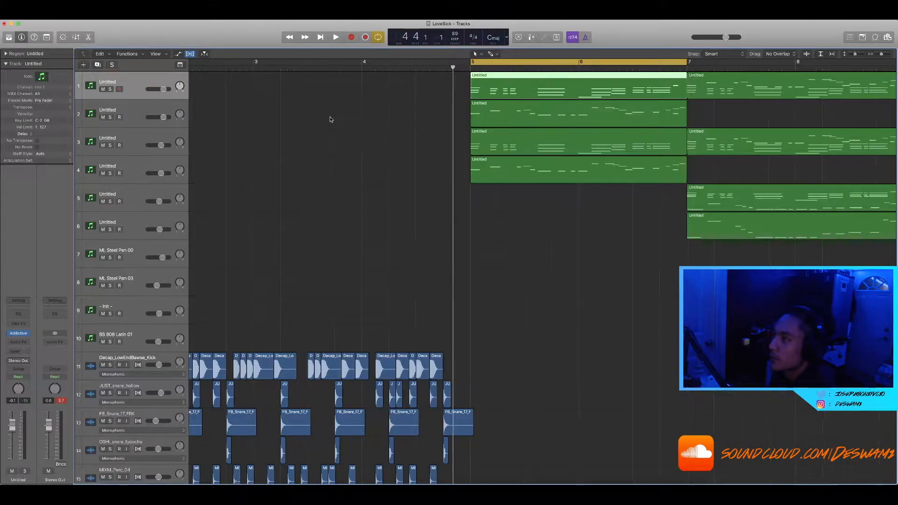
key(super+Left)
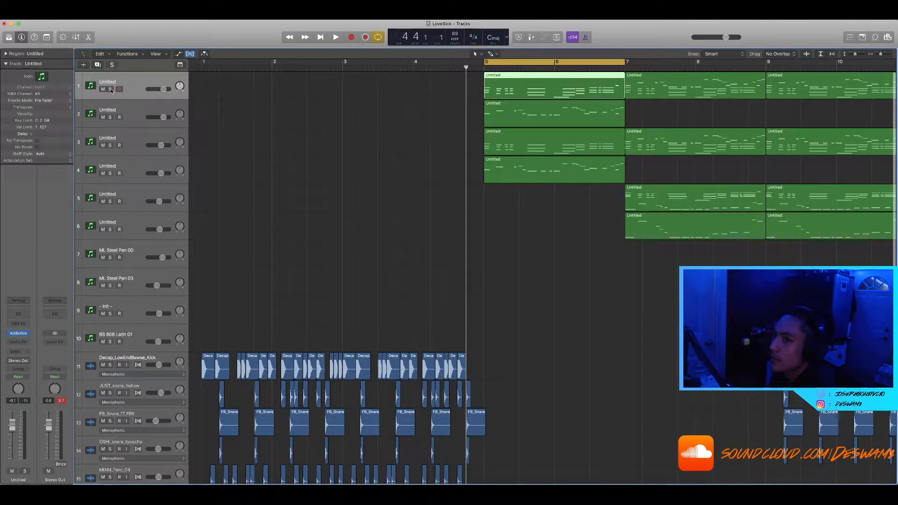
Step: Solo the first track and play its bar 5 region within the cycle range
click(110, 89)
key(space)
key(super+Left)
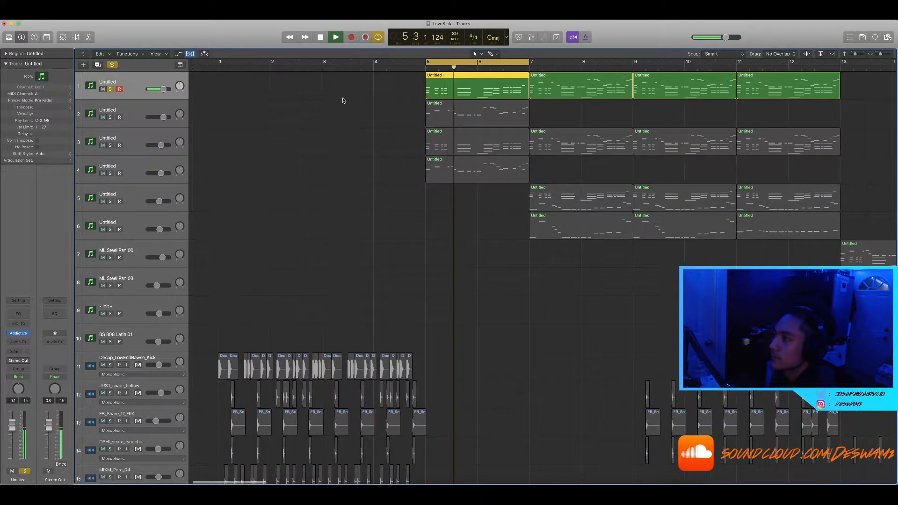
key(super+Right)
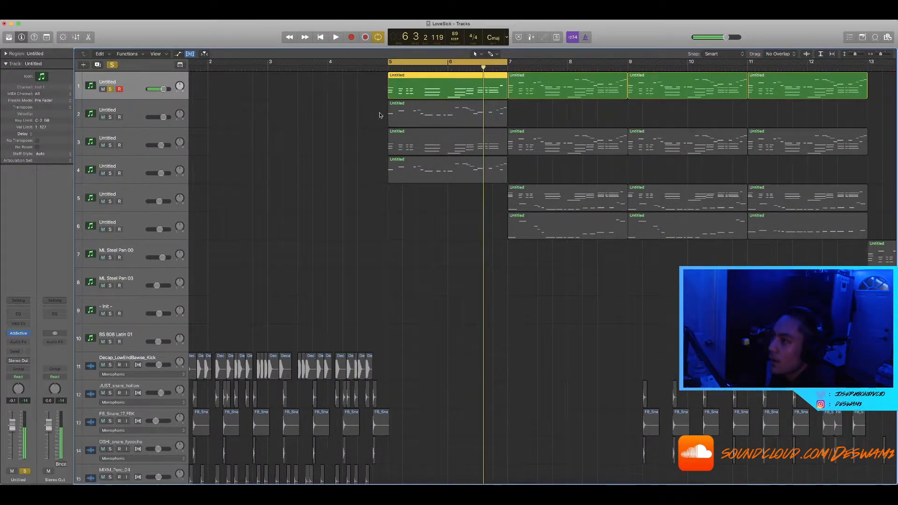
Step: Duplicate the first track, create an empty MIDI region spanning bars 5 to 7 on the copy, and open it in the Piano Roll
key(super+d)
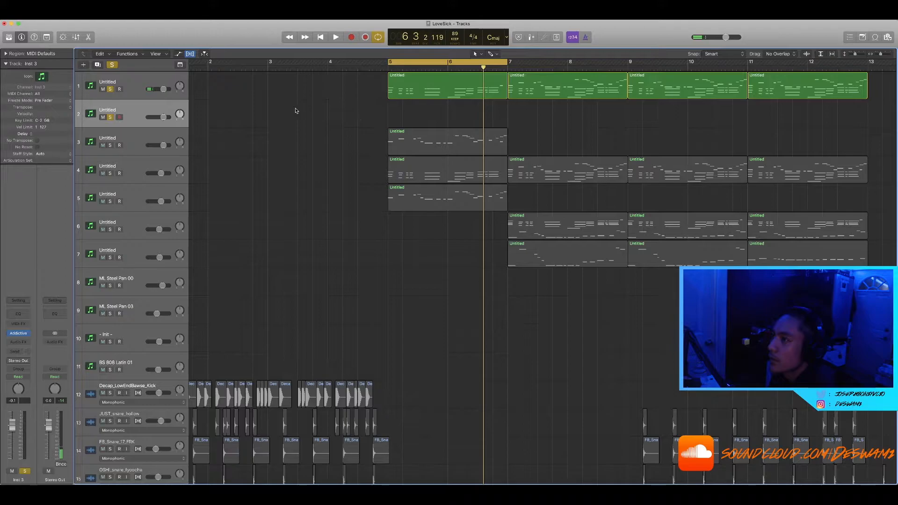
super+click(396, 123)
drag(444, 120, 507, 121)
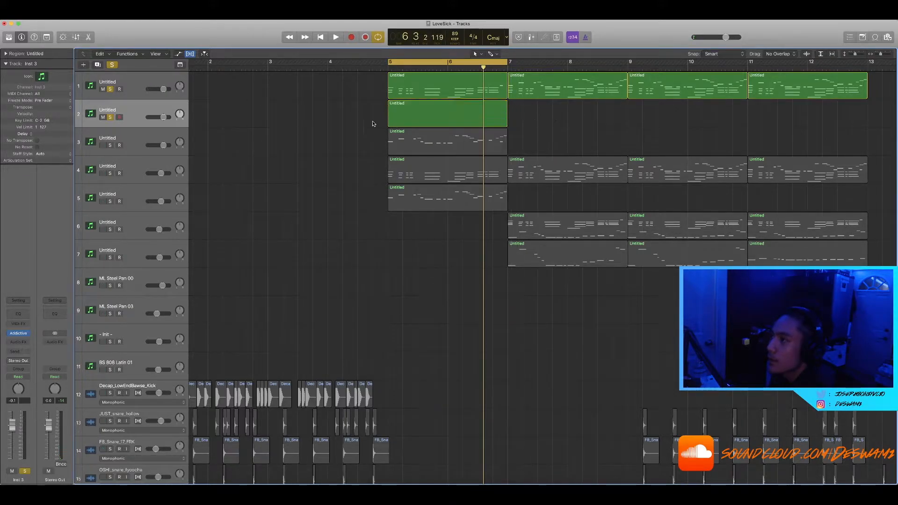
double_click(415, 113)
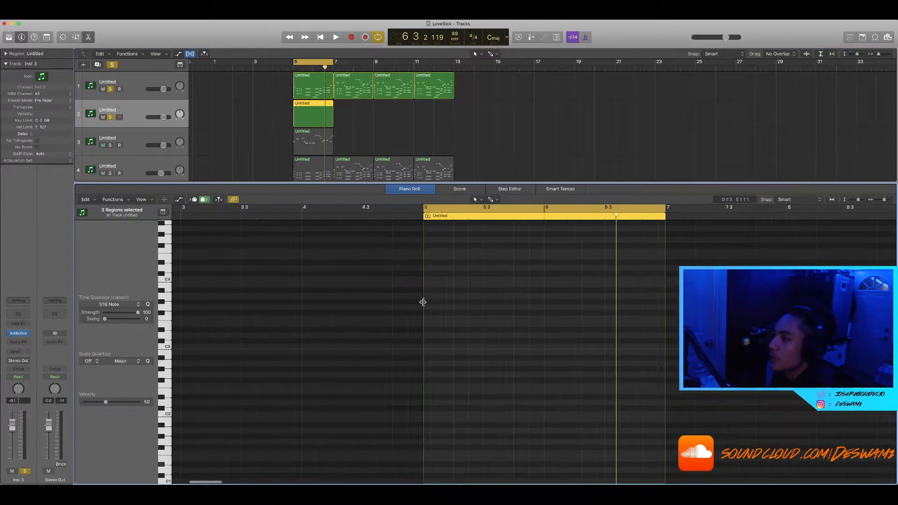
Step: Add an E-flat minor chord of D#3, F#3 and A#3 at bar 5 and shorten its notes to 0 0 3 40
super+click(363, 312)
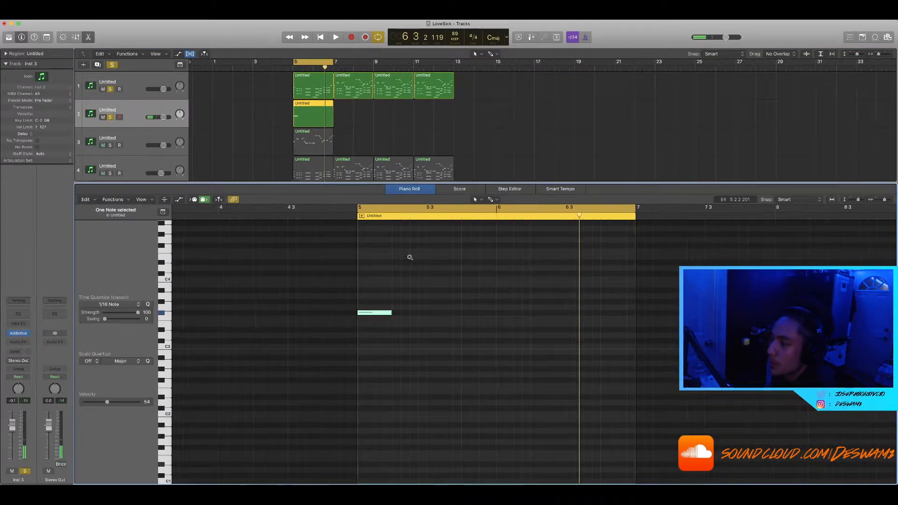
scroll(409, 258, left, 4)
drag(423, 316, 438, 291)
click(464, 318)
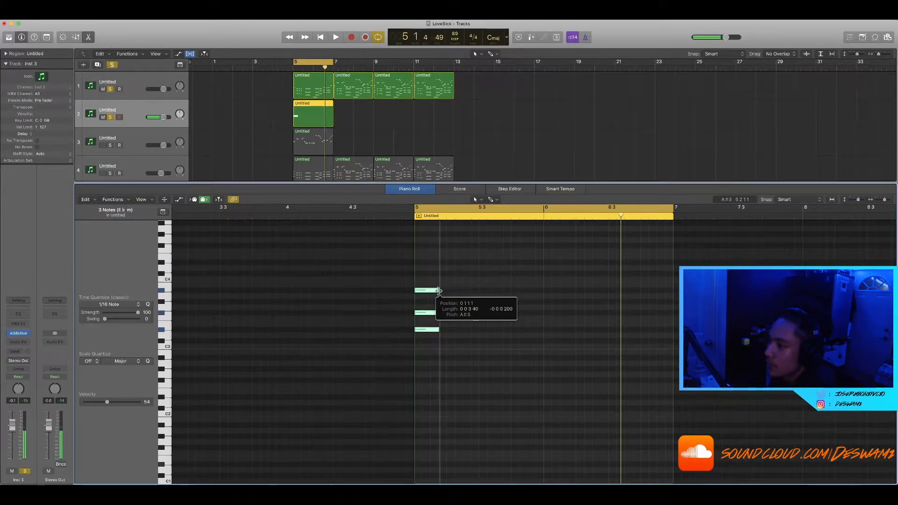
Step: Add a second chord of C#3, F3 and G#3 directly after the first one
click(435, 362)
drag(452, 342, 472, 317)
click(466, 348)
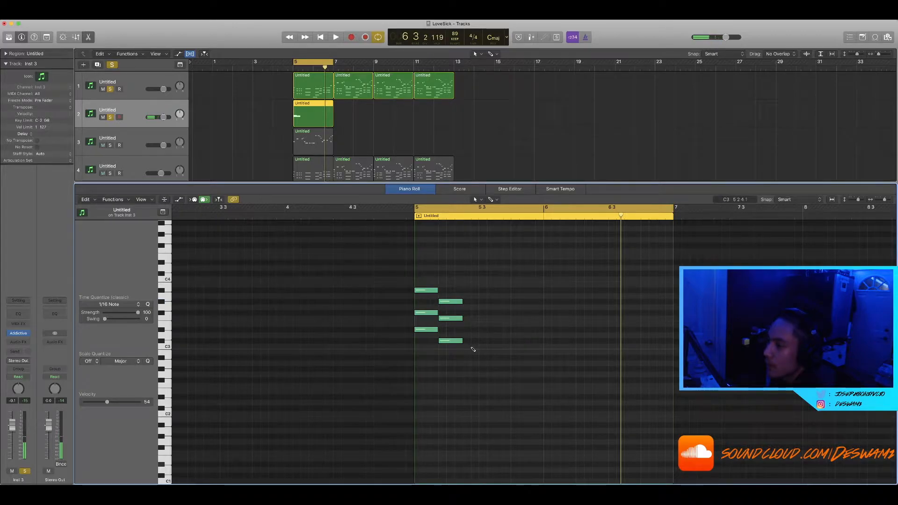
Step: Add a G-sharp minor chord of G#2, B2 and D#3 in the second half of bar 5
click(500, 358)
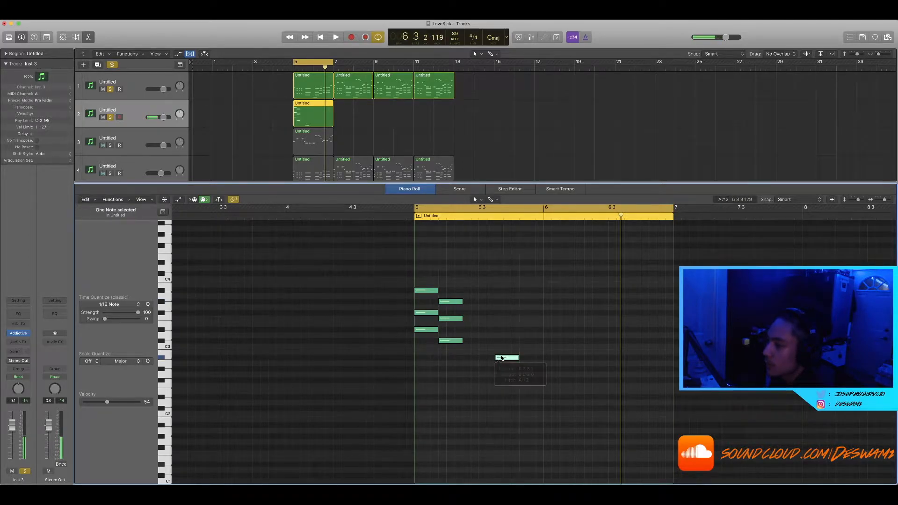
drag(503, 359, 505, 331)
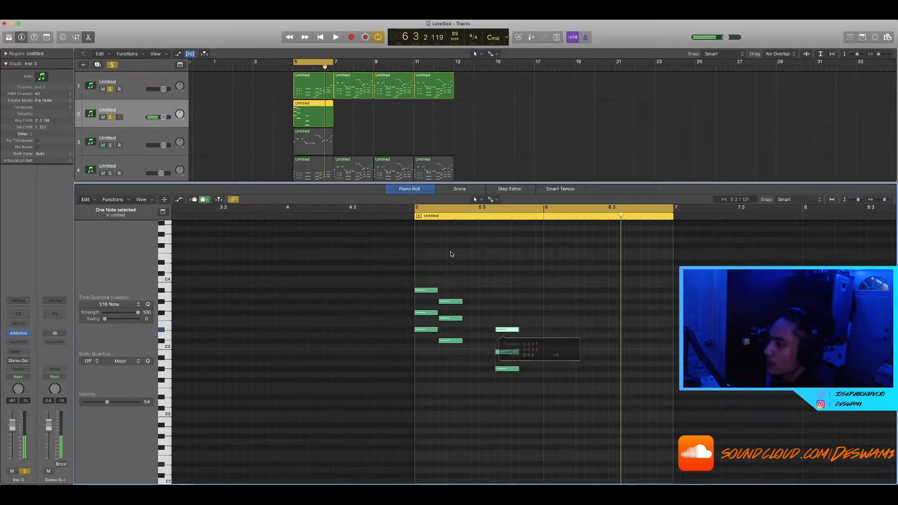
Step: Lengthen the second and third chords to close the gaps between them and fill out bar 5
drag(450, 262, 478, 374)
drag(462, 342, 494, 347)
drag(545, 406, 543, 370)
Step: Unsolo the first track and play the chord progression on the duplicate track
key(space)
click(557, 387)
key(space)
click(110, 88)
key(space)
scroll(667, 396, up, 5)
scroll(666, 396, down, 2)
scroll(667, 397, left, 1)
scroll(667, 396, right, 3)
key(space)
Step: Copy the G-sharp minor chord to bar 6 and the second chord directly after it
drag(578, 395, 515, 293)
key(super+v)
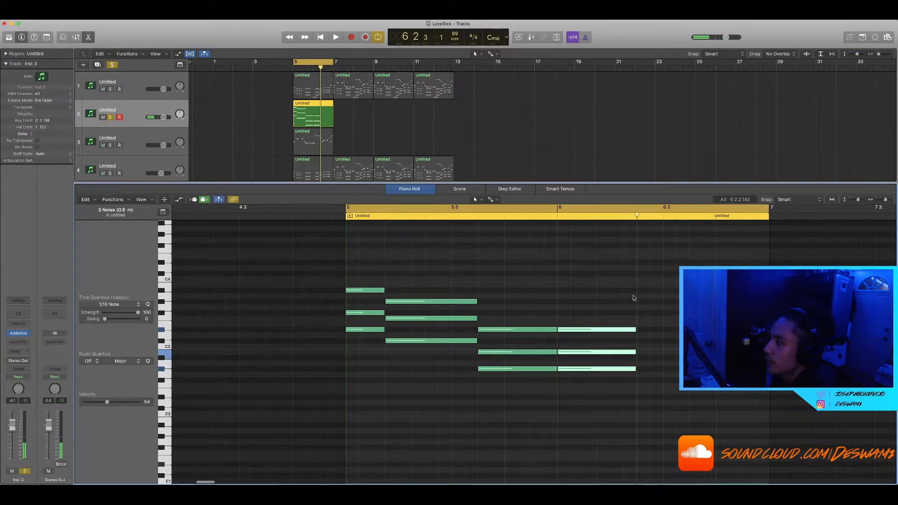
drag(475, 357, 431, 280)
key(super+c)
key(super+v)
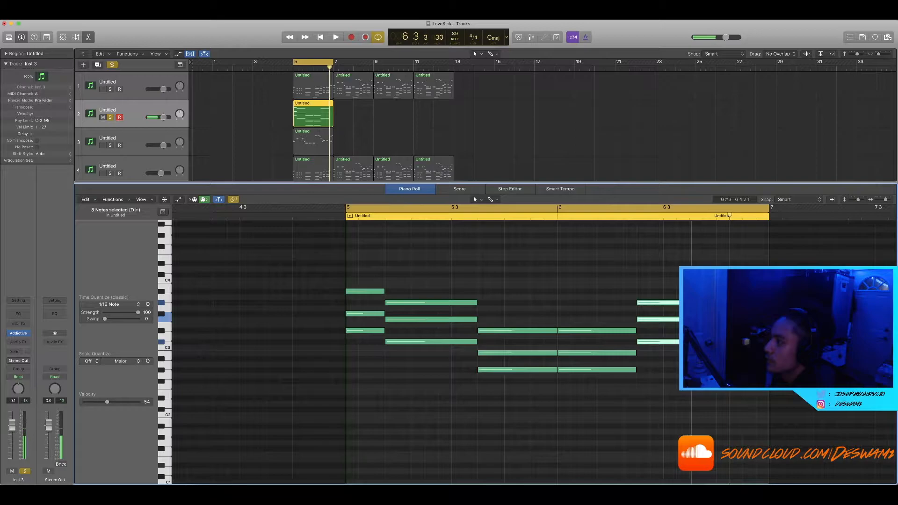
Step: Copy the opening chord to the end of the progression, stretch it to bar 7, and play the result
scroll(583, 291, down, 5)
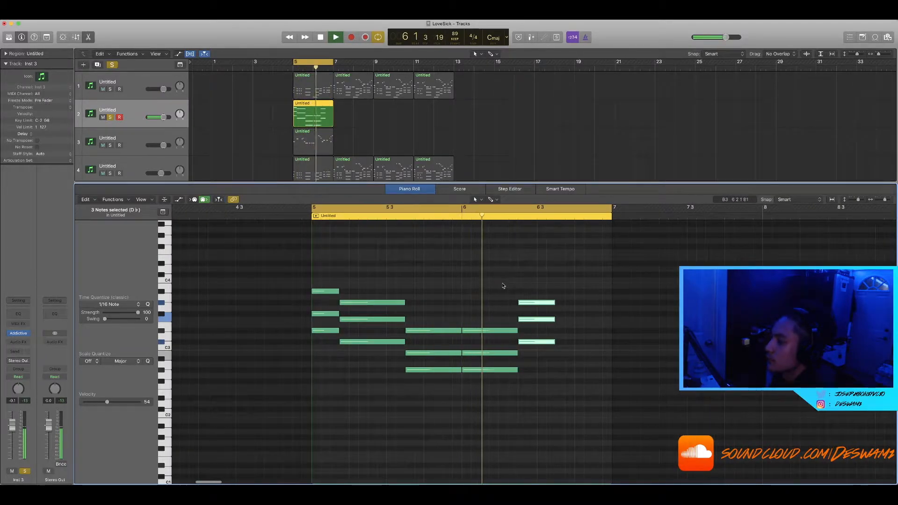
key(space)
drag(331, 275, 334, 335)
key(super+v)
key(space)
drag(582, 292, 612, 293)
scroll(567, 277, down, 1)
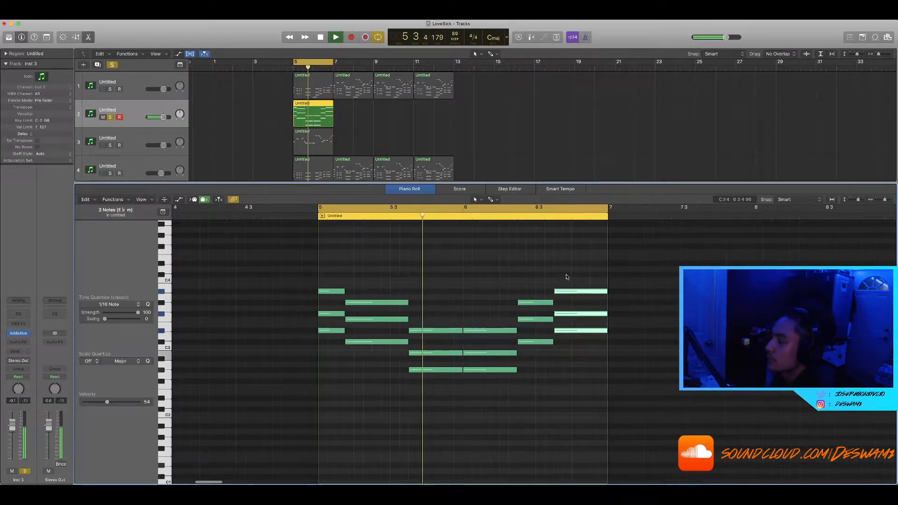
scroll(525, 283, left, 2)
scroll(523, 283, down, 3)
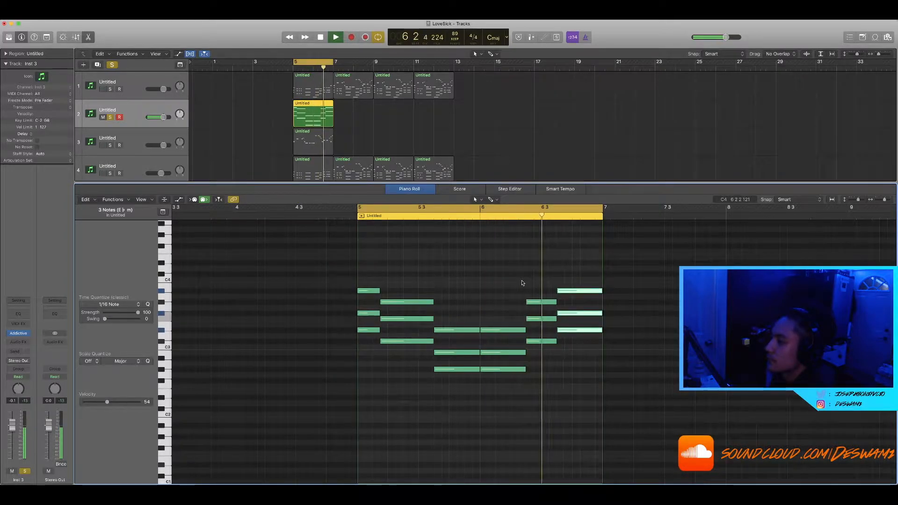
Step: Raise the lowest notes of the two G-sharp minor chords by an octave and select all the chord notes
drag(557, 378, 435, 369)
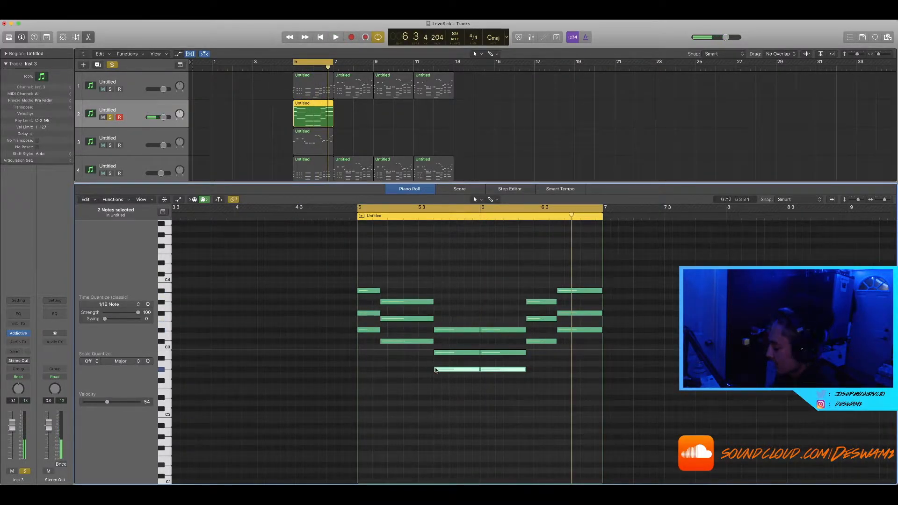
key(alt+shift+Up)
scroll(449, 364, down, 2)
scroll(473, 333, up, 3)
scroll(473, 335, down, 2)
scroll(472, 335, left, 1)
ctrl+alt+click(452, 287)
ctrl+alt+click(486, 277)
ctrl+alt+click(526, 278)
scroll(514, 273, right, 5)
drag(522, 265, 309, 429)
key(z)
Step: Delete the demonstration chord region, solo the first track again, and remove the duplicate track
scroll(359, 257, left, 1)
drag(359, 112, 251, 107)
key(Delete)
key(super+Right)
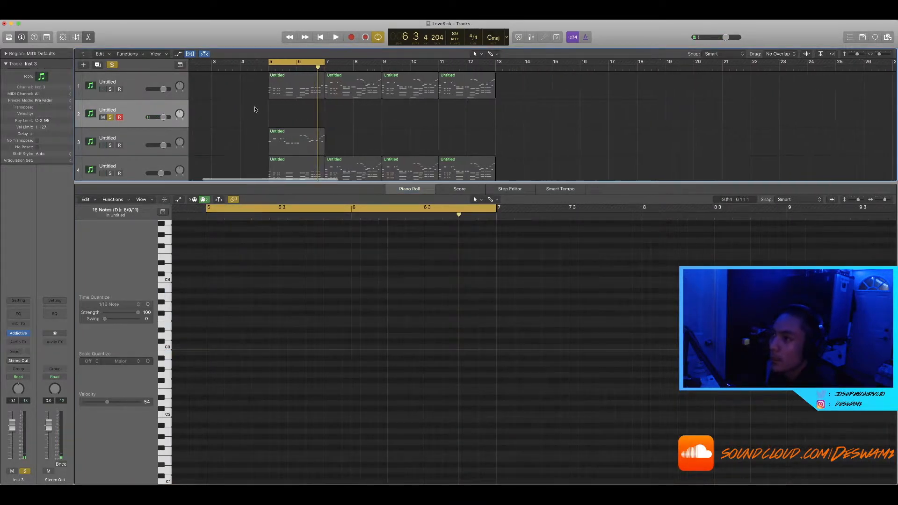
scroll(254, 109, right, 1)
click(111, 89)
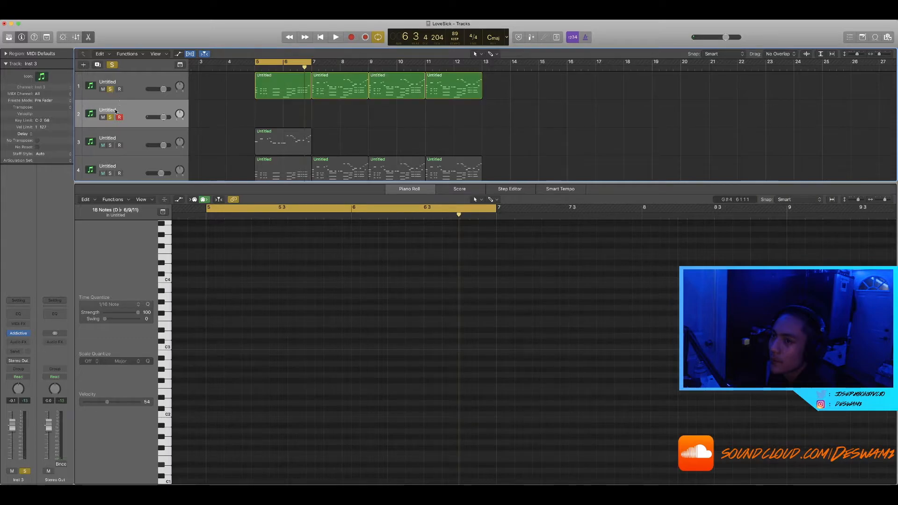
key(super+z)
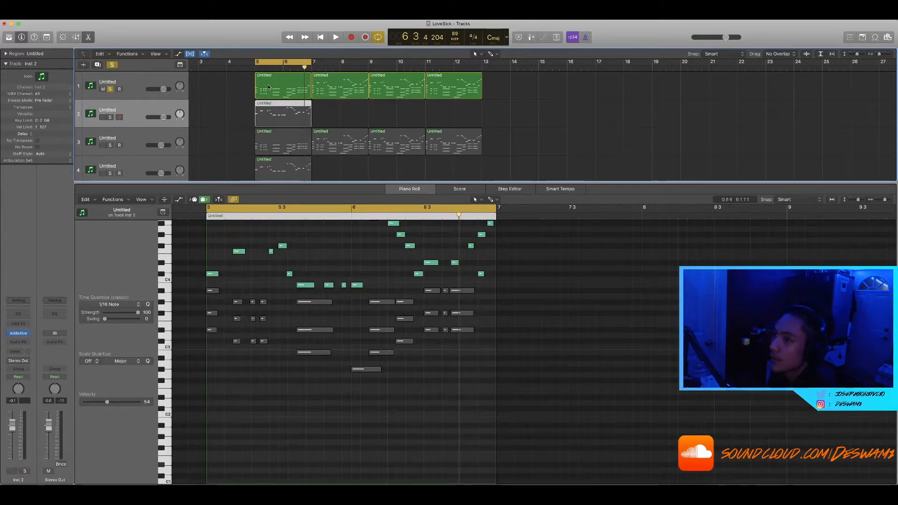
Step: Select the first track's bar 5 region and play it while viewing its chords in the Piano Roll
click(269, 86)
key(space)
scroll(332, 317, down, 5)
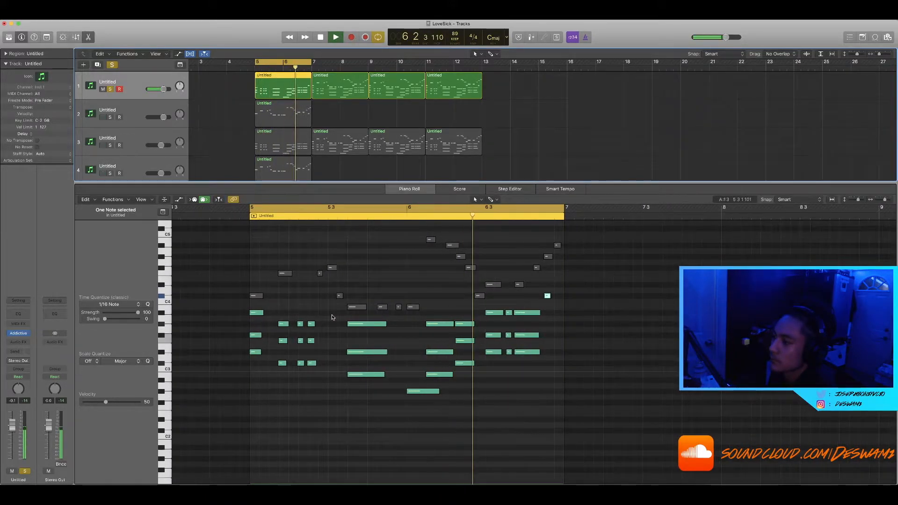
key(space)
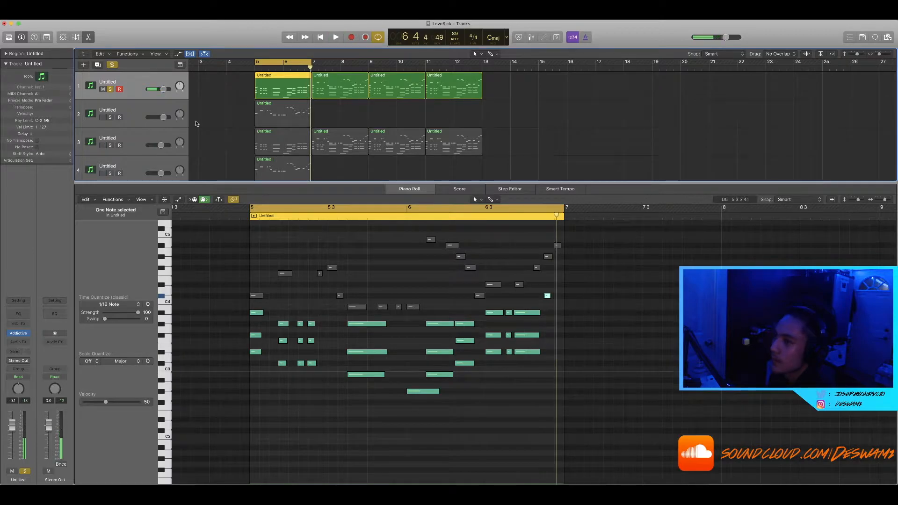
Step: Select the third track, inspect the preset in its Addictive Keys instrument, and close the plug-in window
click(236, 141)
click(111, 146)
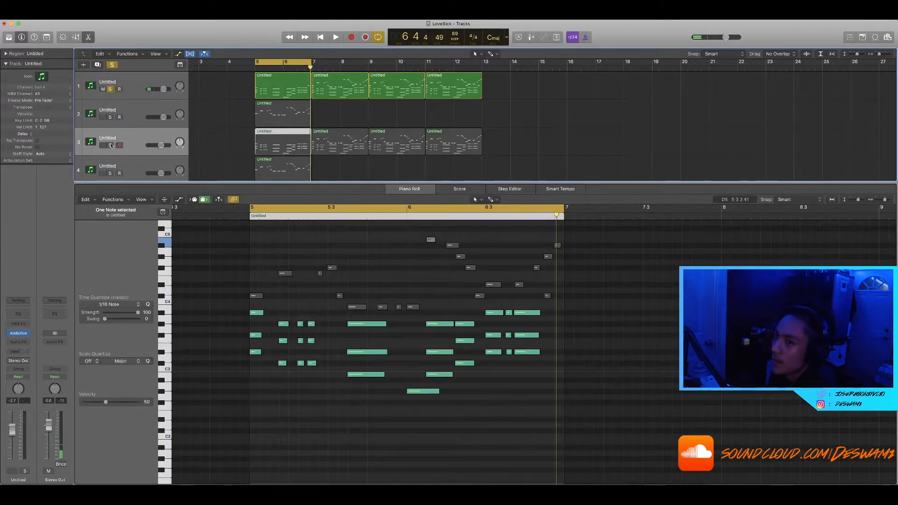
click(19, 334)
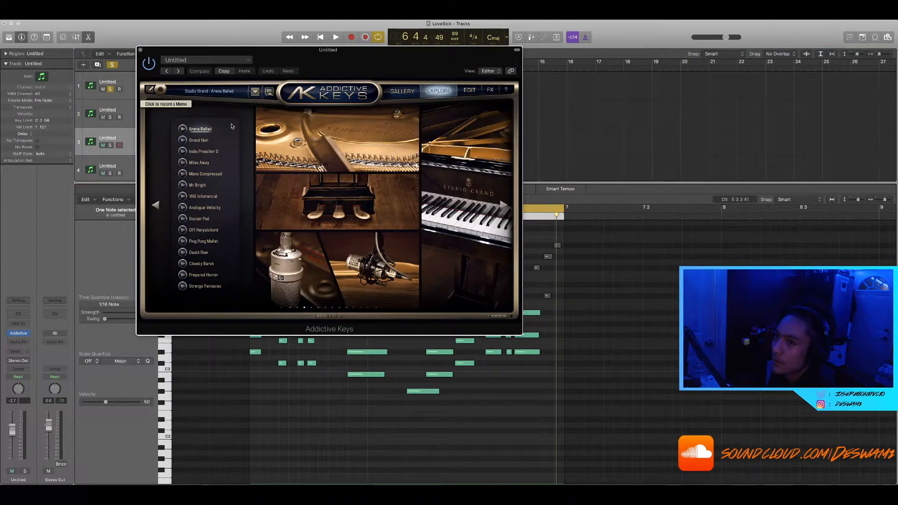
click(141, 50)
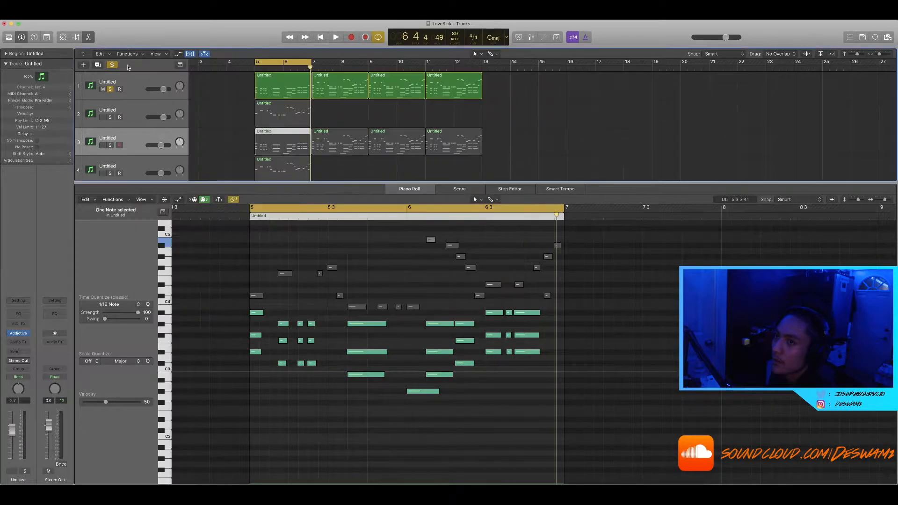
Step: Clear all track solos, select the second track, and close the Piano Roll
click(112, 65)
click(260, 118)
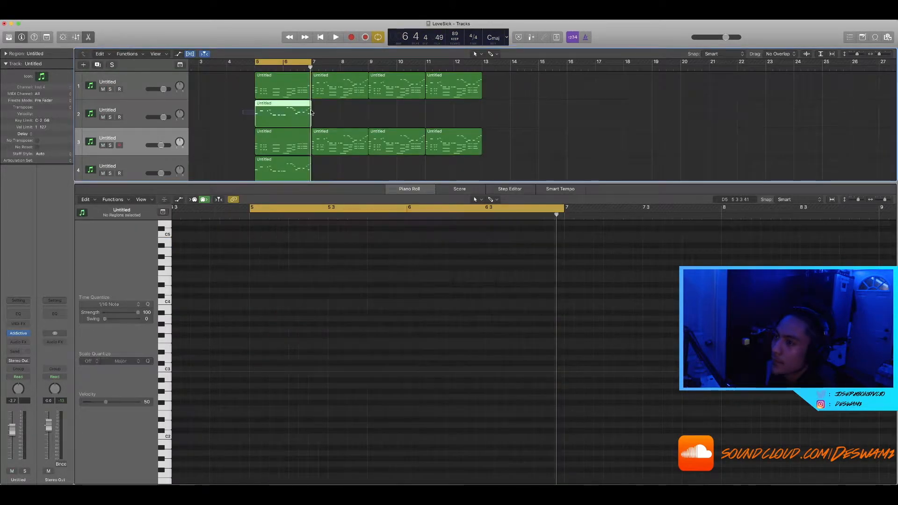
click(249, 181)
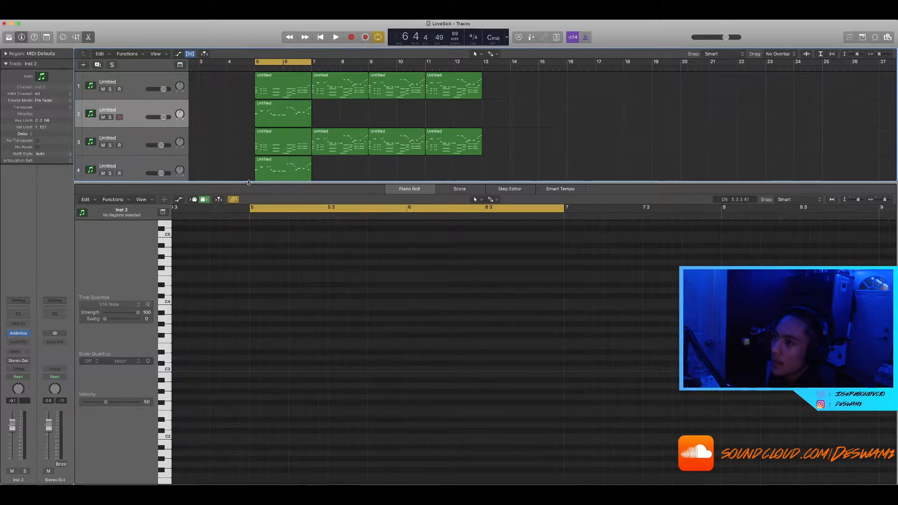
key(p)
key(super+Right)
scroll(262, 167, left, 3)
Step: Select the melody regions on tracks 2 and 4 together and view their notes in the Piano Roll
click(292, 169)
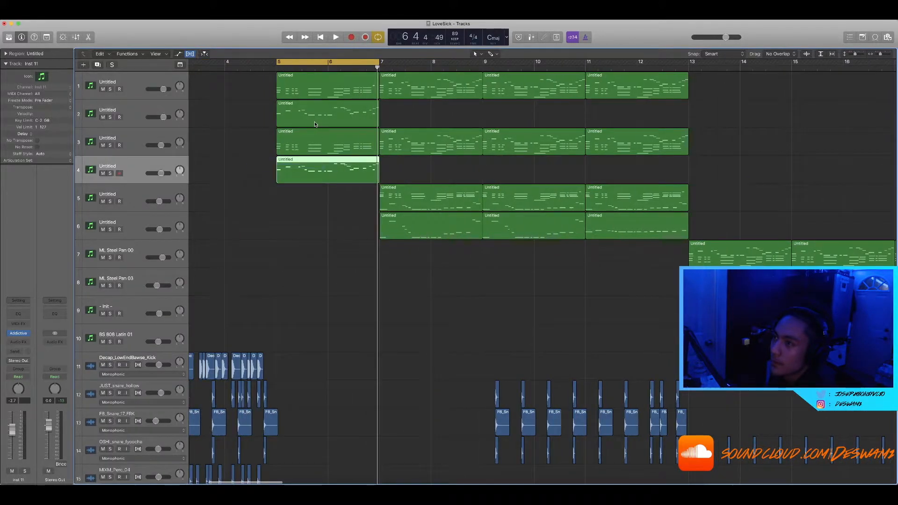
shift+click(314, 122)
key(p)
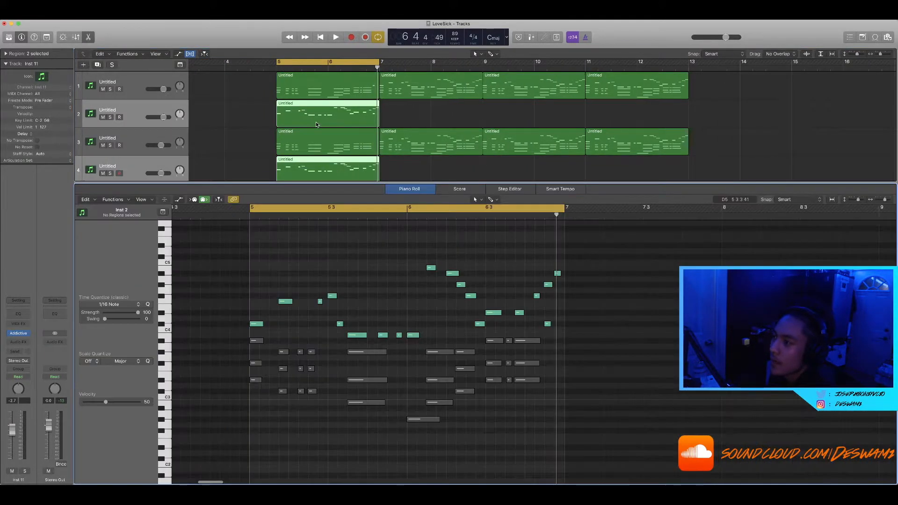
scroll(298, 264, down, 3)
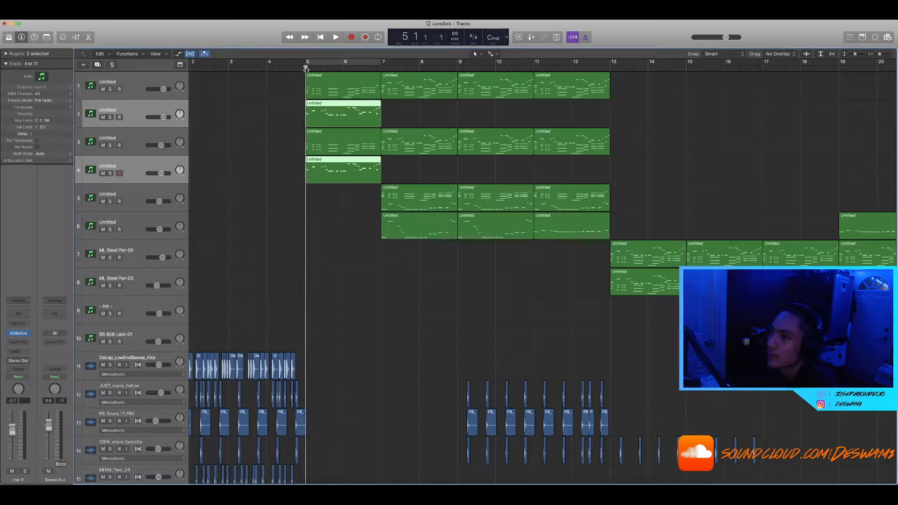
Step: Play the arrangement from bar 5 to hear the first four tracks together
key(space)
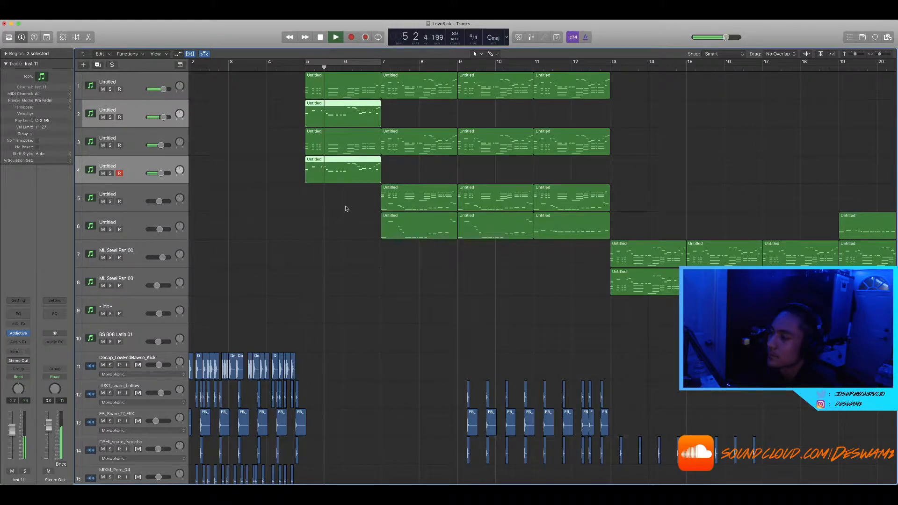
click(344, 211)
scroll(337, 217, right, 2)
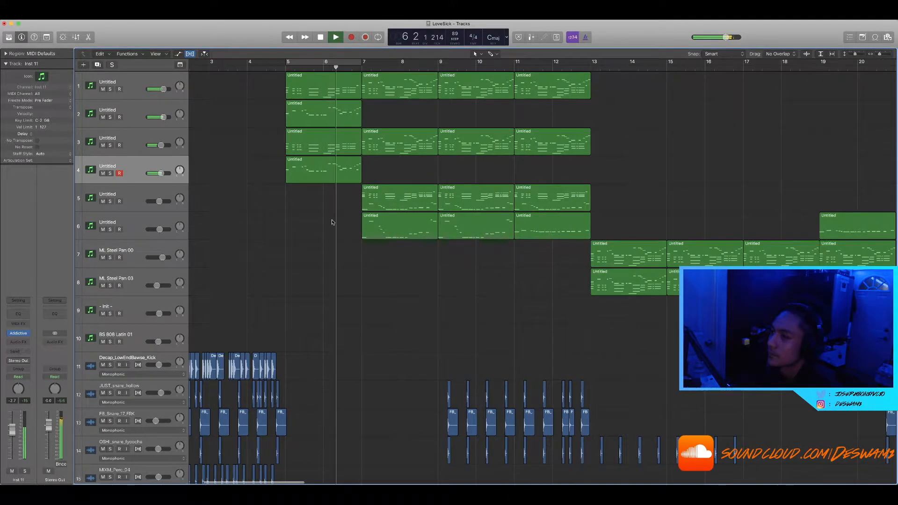
key(space)
Step: Move the playhead to bar 7 and set the cycle range from bar 7 to bar 9
click(368, 60)
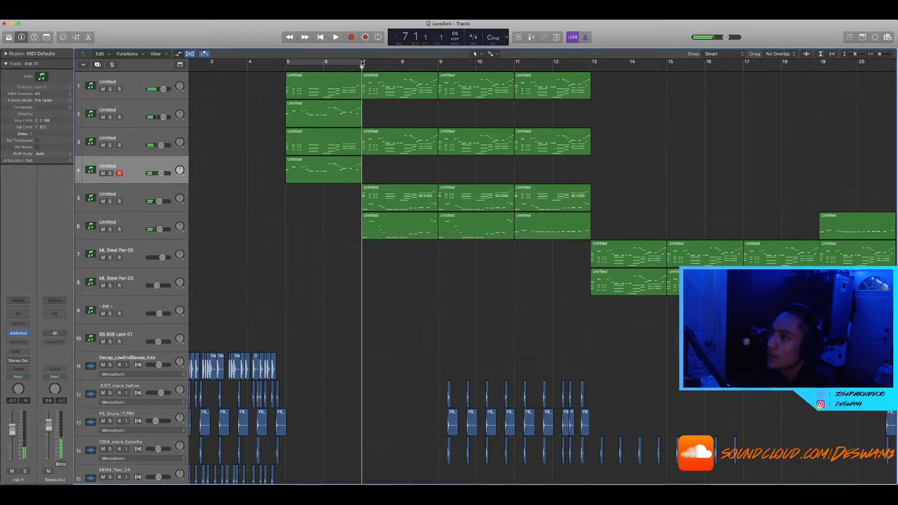
drag(361, 60, 443, 76)
scroll(427, 176, up, 5)
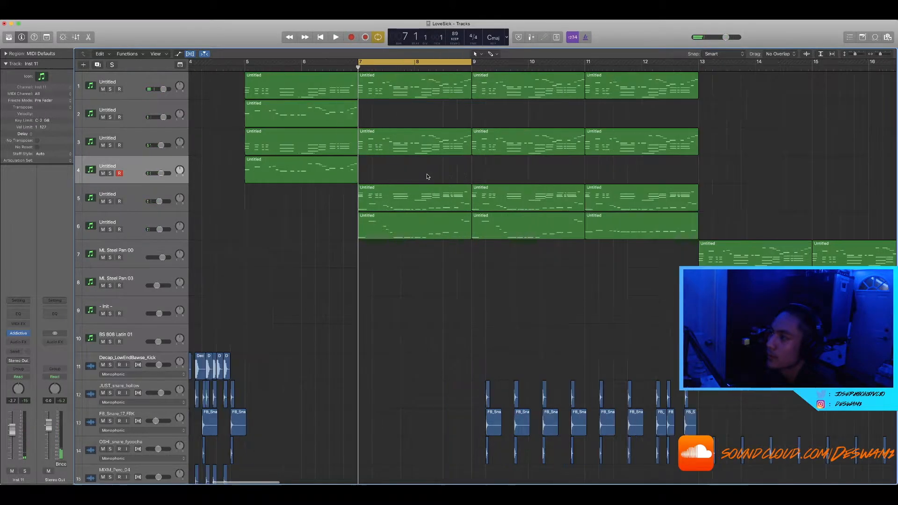
Step: Select the sixth track's region at bar 7 and open its notes in the Piano Roll
scroll(427, 176, down, 1)
click(411, 226)
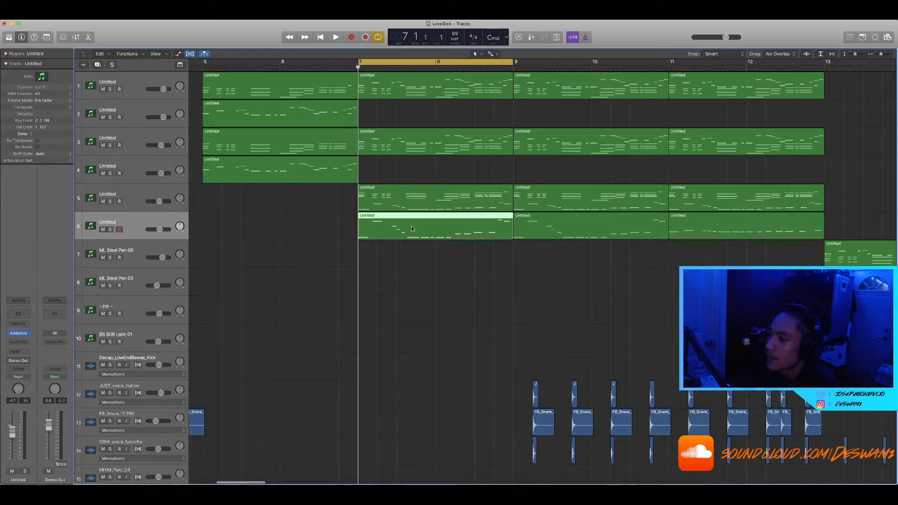
double_click(411, 226)
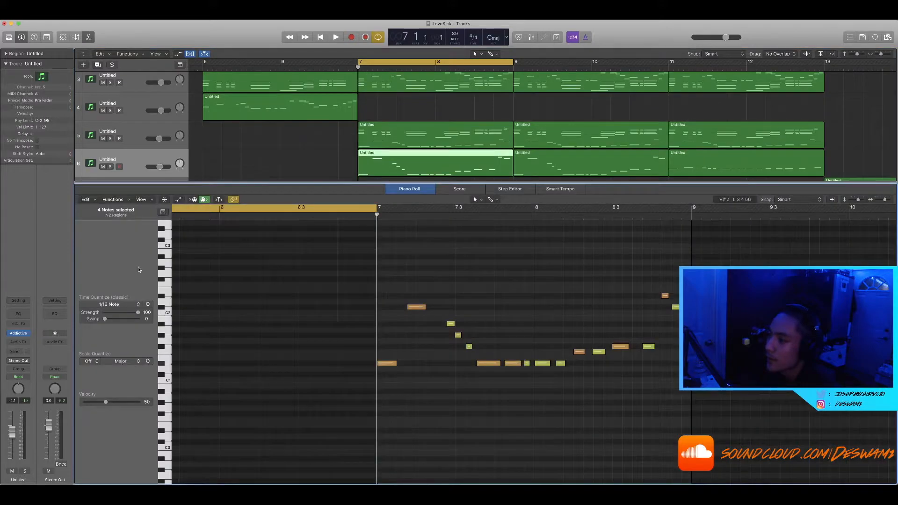
Step: Solo the sixth track and bring its bar 7 bass notes into view in the Piano Roll
click(109, 168)
scroll(377, 299, up, 2)
scroll(473, 296, down, 2)
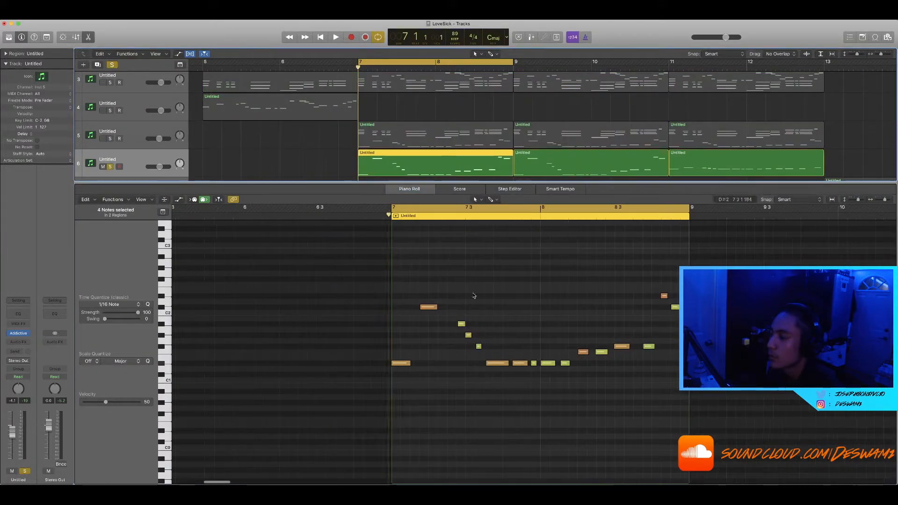
click(466, 283)
scroll(467, 283, up, 3)
scroll(467, 284, down, 4)
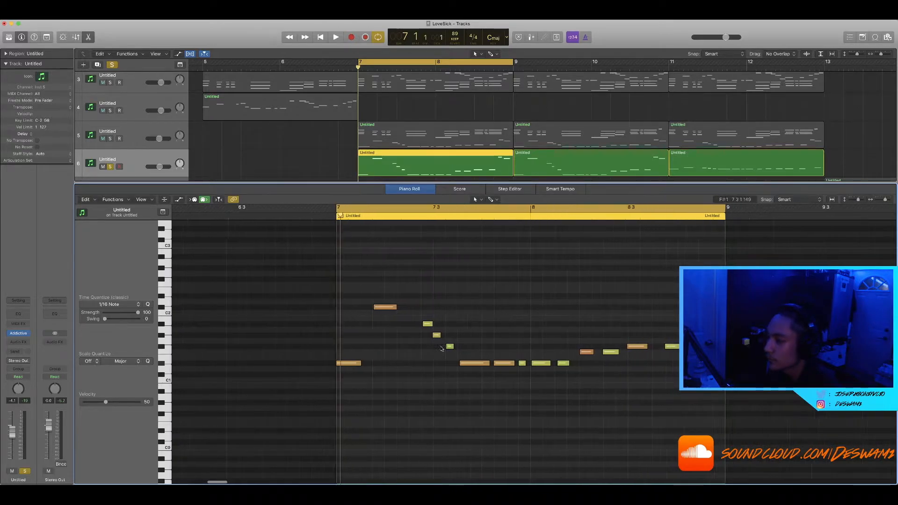
Step: Audition the sixth track's bass notes in bar 7 by selecting them in small groups
scroll(414, 309, down, 3)
drag(286, 294, 323, 403)
click(306, 323)
drag(293, 305, 323, 388)
scroll(341, 353, up, 2)
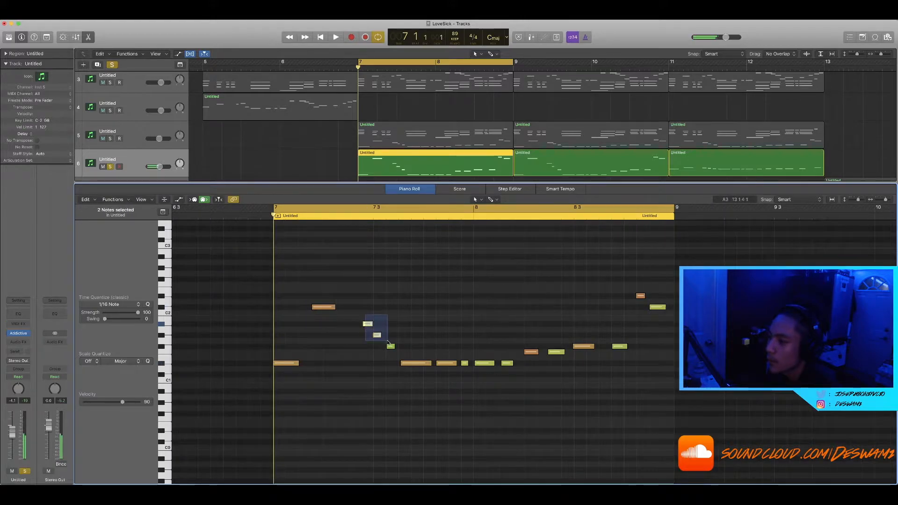
drag(398, 353, 434, 361)
scroll(540, 363, down, 2)
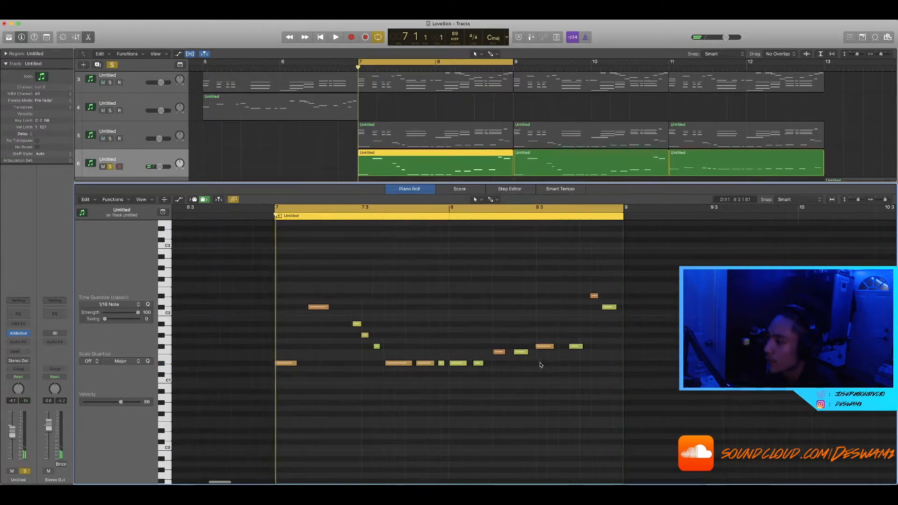
Step: Audition individual bass notes in bar 8 and play back the soloed bass line
mouse_move(505, 363)
mouse_down()
mouse_move(551, 347)
mouse_move(510, 355)
mouse_up()
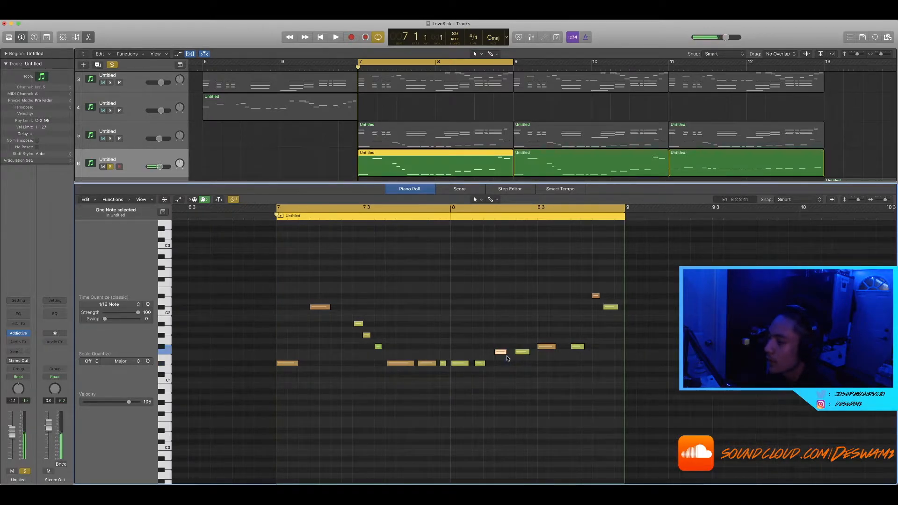
click(542, 351)
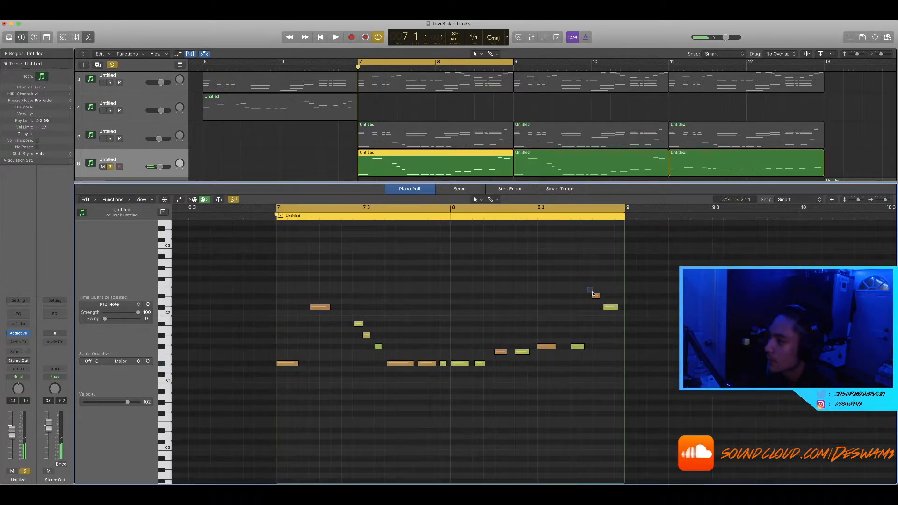
click(610, 309)
key(space)
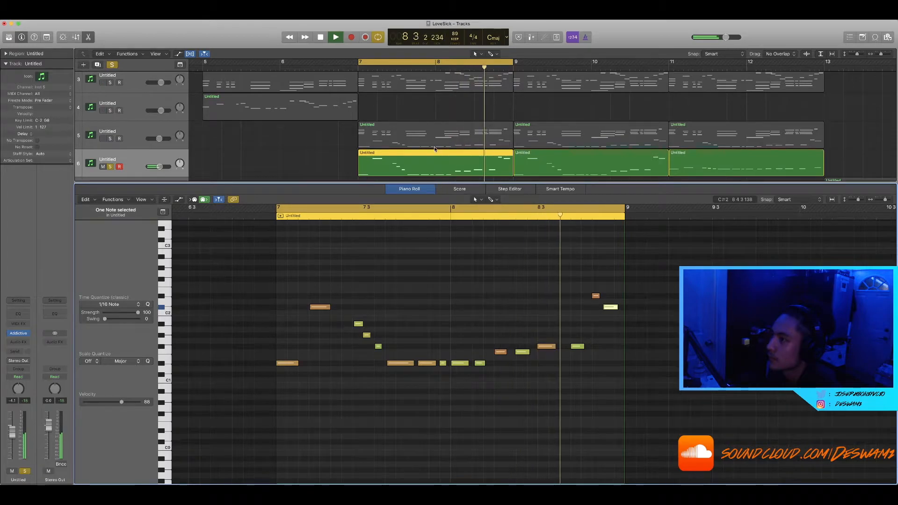
key(space)
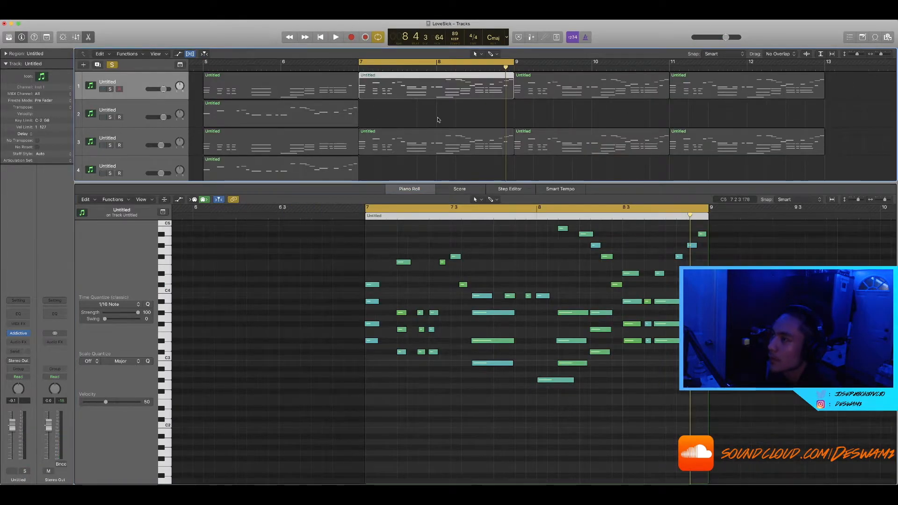
Step: Open the first track's bar 7 region in the Piano Roll and select all of its notes
click(438, 120)
click(440, 88)
scroll(545, 271, up, 3)
scroll(528, 272, down, 2)
click(527, 273)
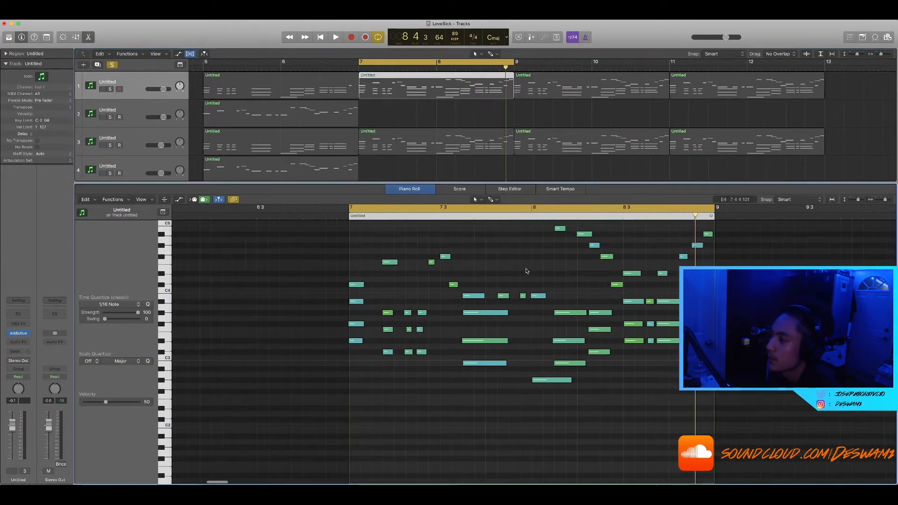
key(super+a)
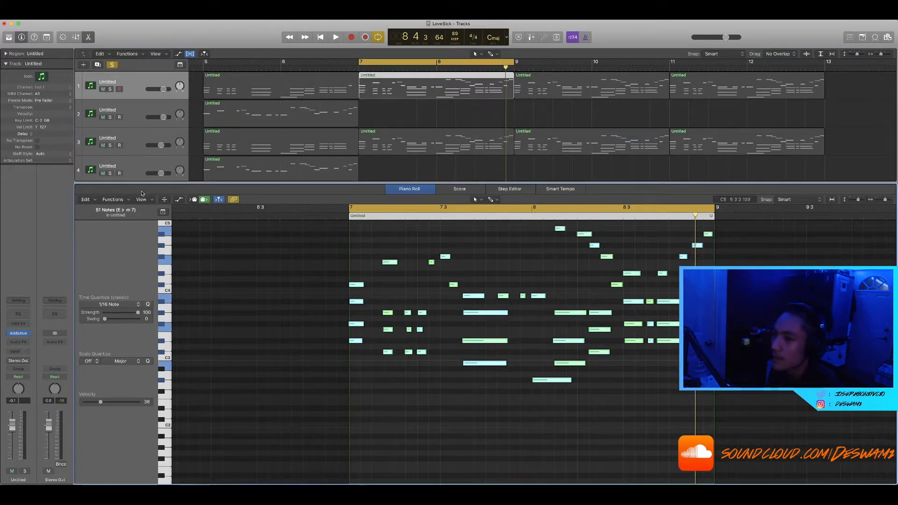
Step: Open the Humanize MIDI transform for the selected piano notes
click(114, 200)
mouse_move(150, 266)
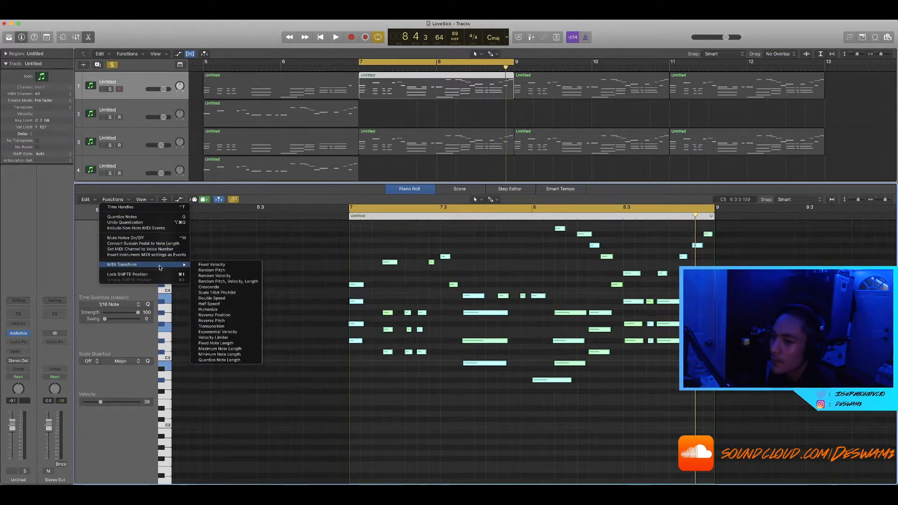
click(207, 311)
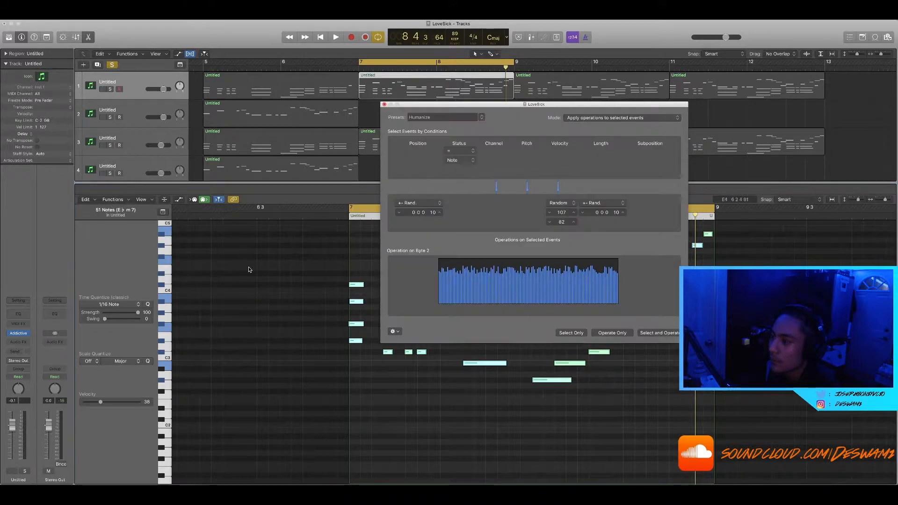
drag(539, 112, 457, 146)
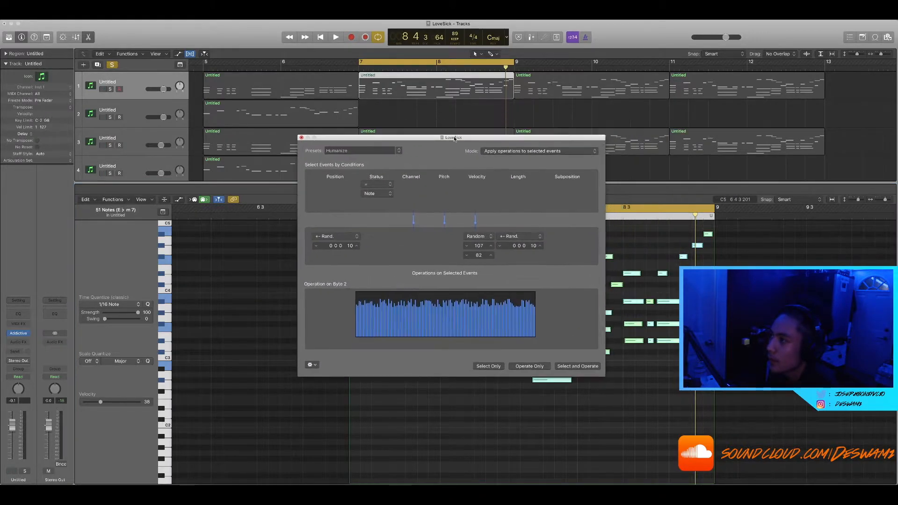
Step: Set the Humanize velocity operation to Random with limits of 72 and 42
click(481, 237)
click(478, 244)
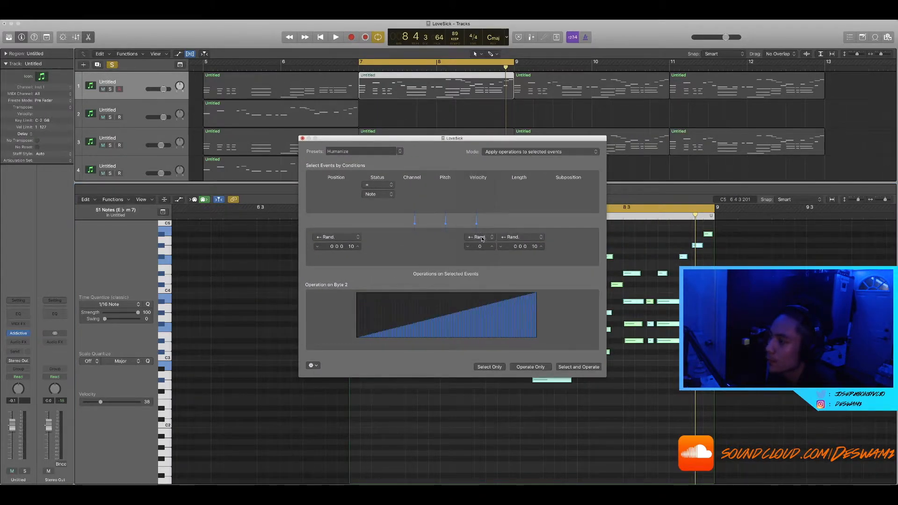
click(482, 238)
click(478, 231)
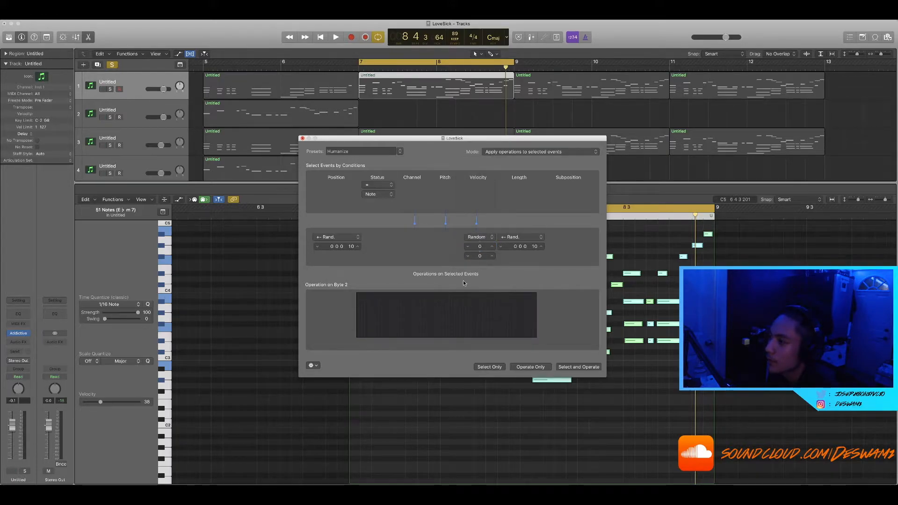
drag(481, 247, 480, 210)
mouse_move(480, 256)
mouse_down()
mouse_move(480, 238)
mouse_move(479, 253)
mouse_up()
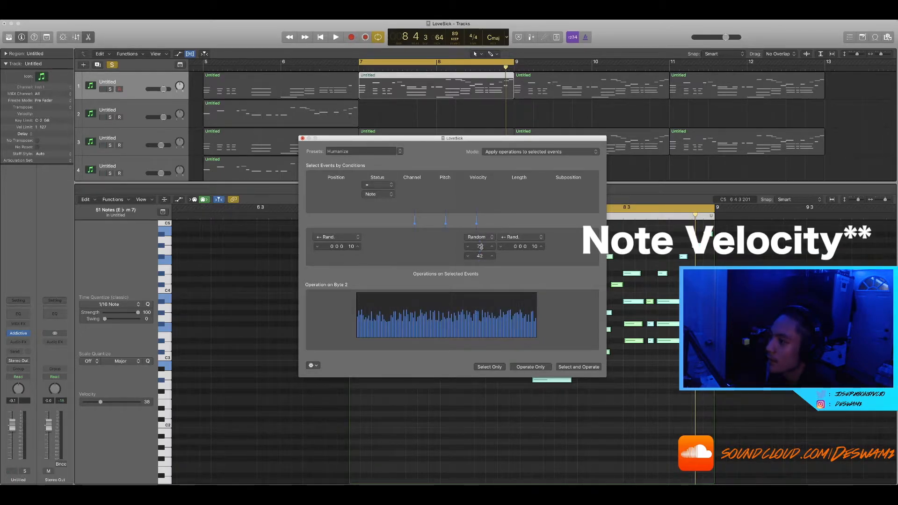
drag(480, 246, 480, 244)
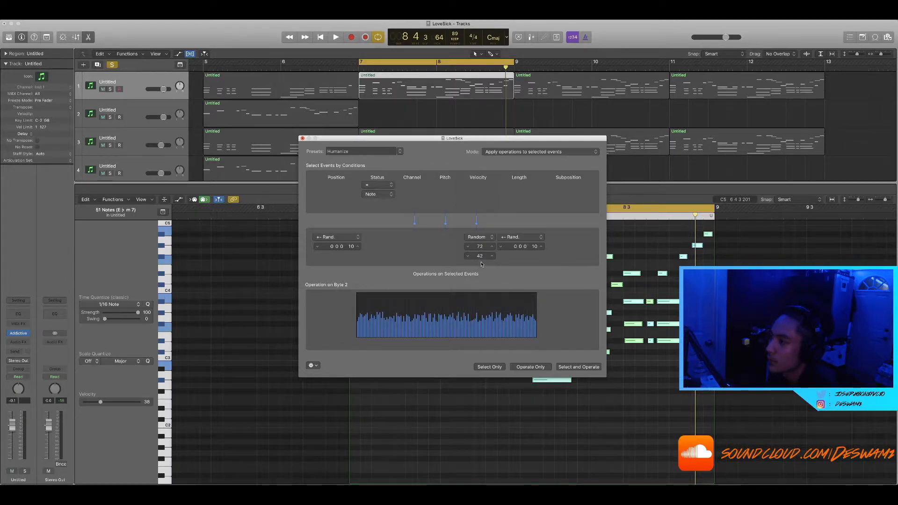
Step: Apply the Humanize transform to the first track's selected notes, keeping the notes in view
drag(466, 148, 258, 163)
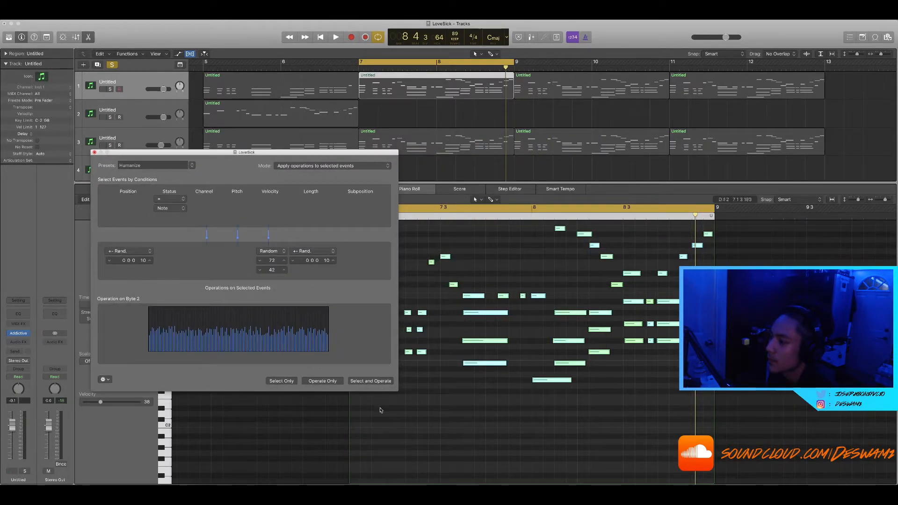
click(369, 381)
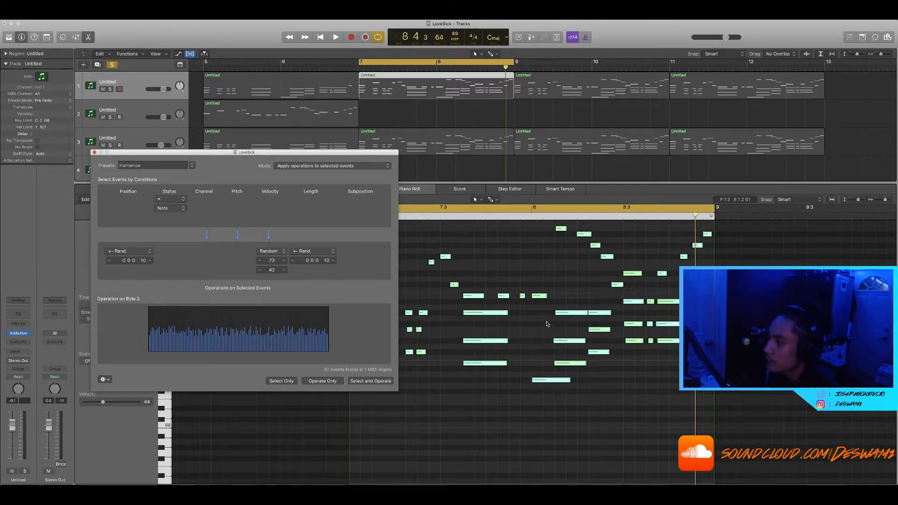
click(583, 306)
Step: Select the bar 7 regions on tracks 1 and 3 together and view their notes in the Piano Roll
drag(347, 162, 354, 81)
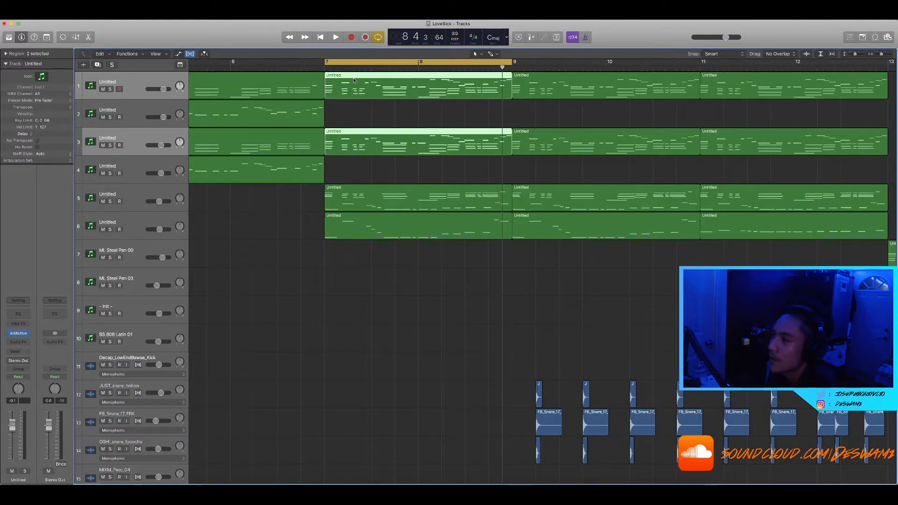
double_click(354, 80)
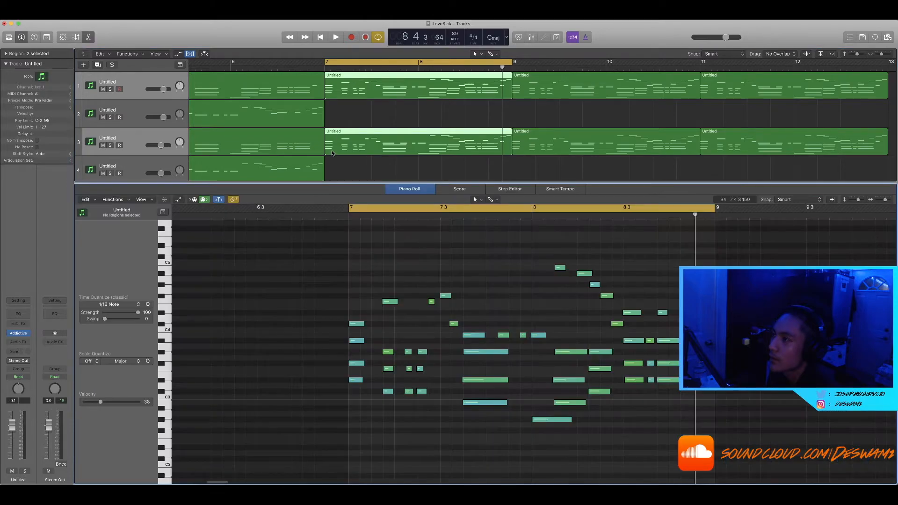
key(p)
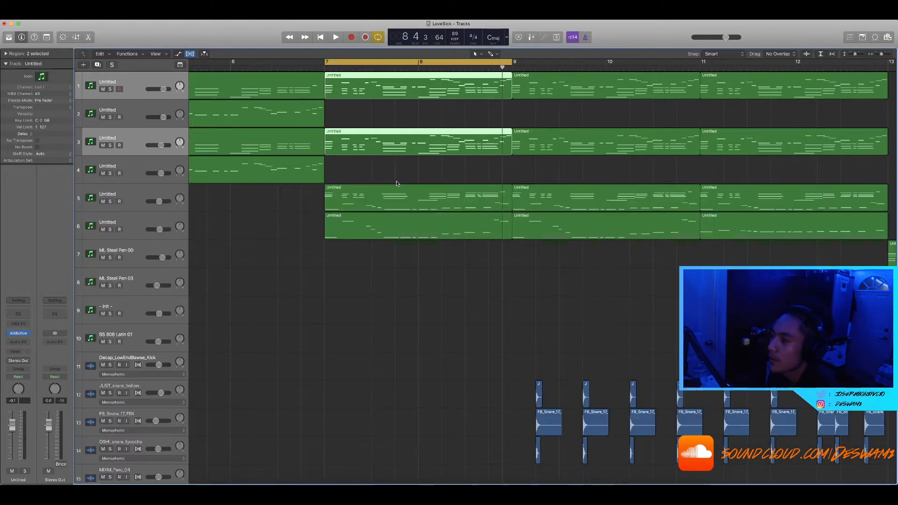
Step: Select all notes in the sixth track's bar 7 region and open the Humanize transform for them
drag(375, 278, 397, 232)
key(p)
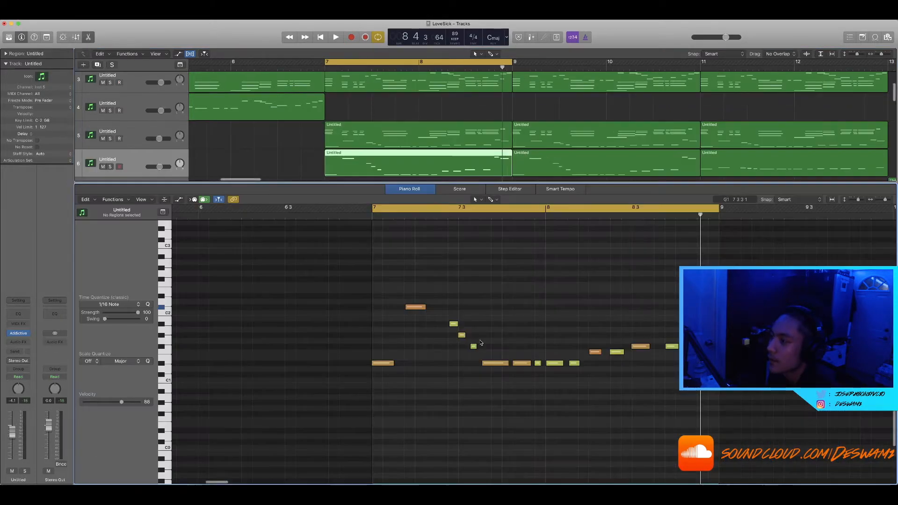
key(super+a)
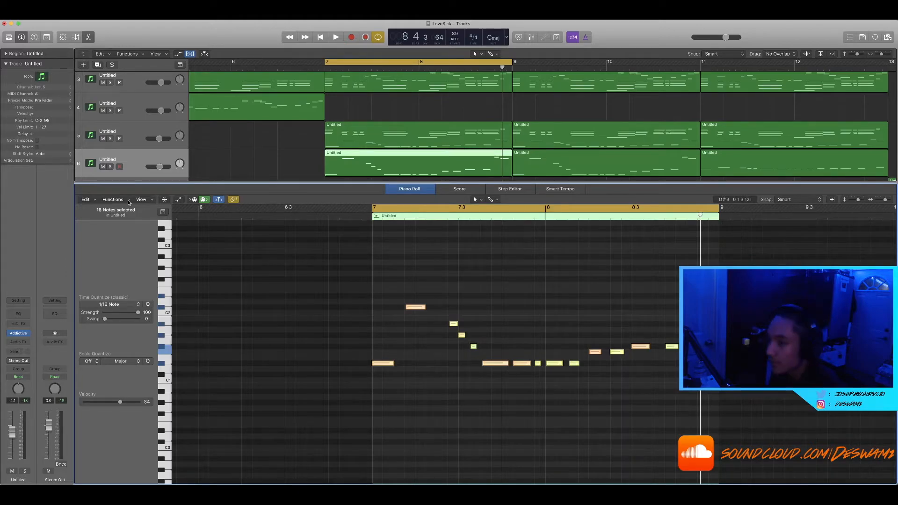
click(126, 200)
mouse_move(144, 267)
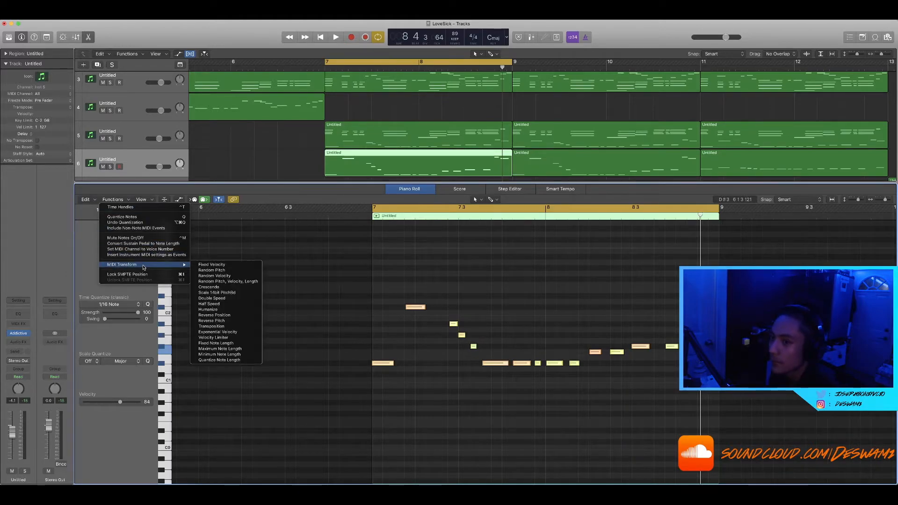
click(221, 310)
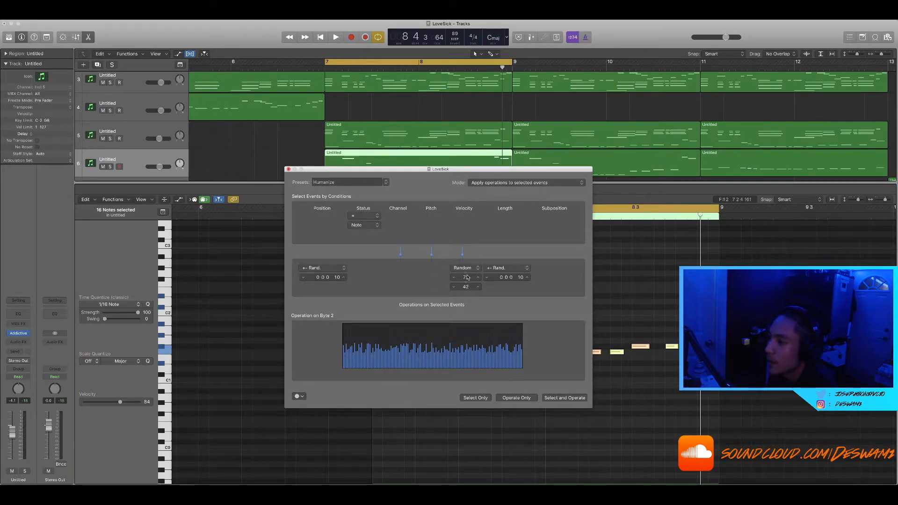
Step: Close the Humanize transform window and select the fifth track's region at bar 7
click(397, 124)
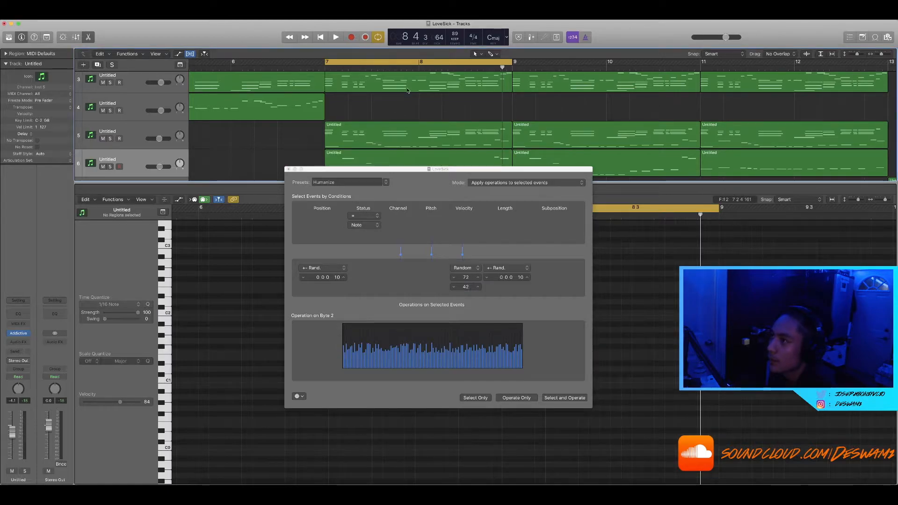
scroll(324, 152, up, 1)
click(289, 169)
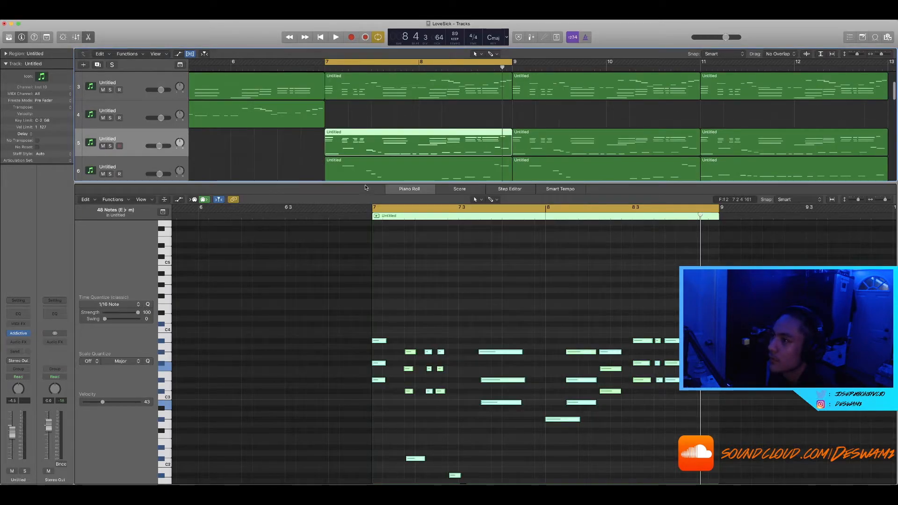
Step: Hide the Piano Roll, turn off cycling and play the arrangement from bar 7 until just before bar 9
key(e)
key(super+Left)
key(space)
key(c)
scroll(456, 151, down, 4)
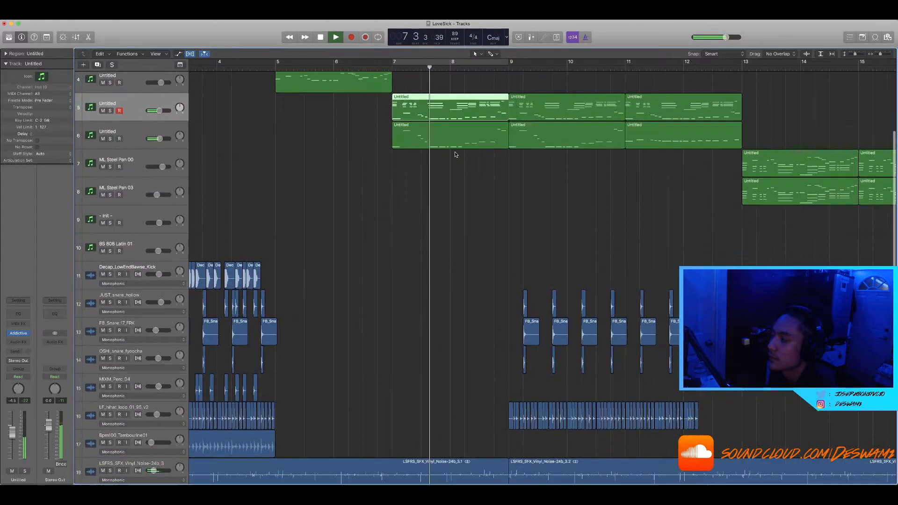
key(super+Right)
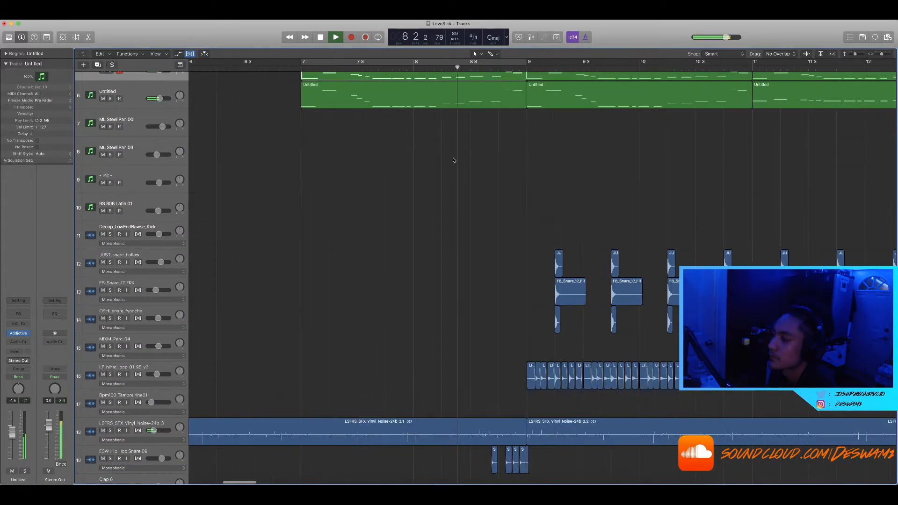
key(super+Left)
key(space)
Step: Select the snare fill leading into bar 9 on the ESW Hip Hop Snare 09 track, then clear the selection
drag(516, 469, 403, 458)
scroll(421, 395, right, 1)
click(415, 381)
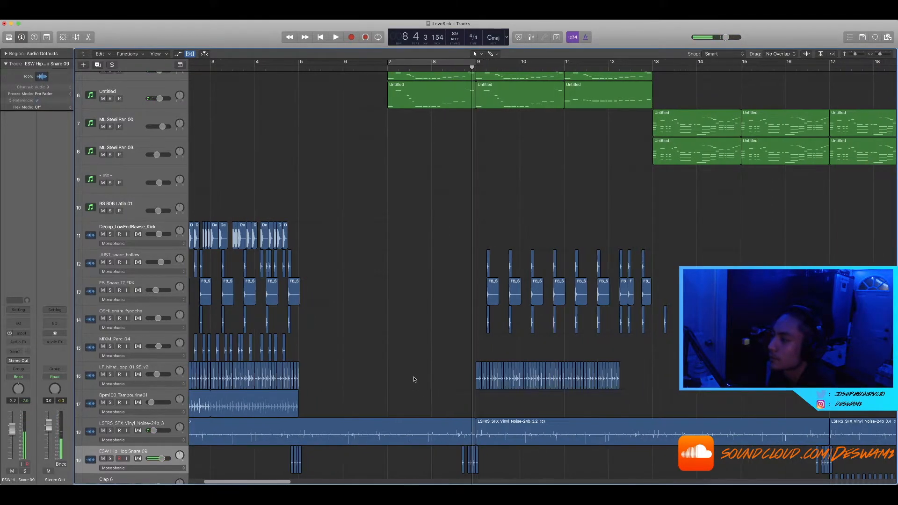
Step: Move the playhead to bar 9 and set the cycle range from bar 9 to bar 12
scroll(417, 367, up, 3)
scroll(412, 360, down, 2)
scroll(404, 358, left, 1)
click(514, 58)
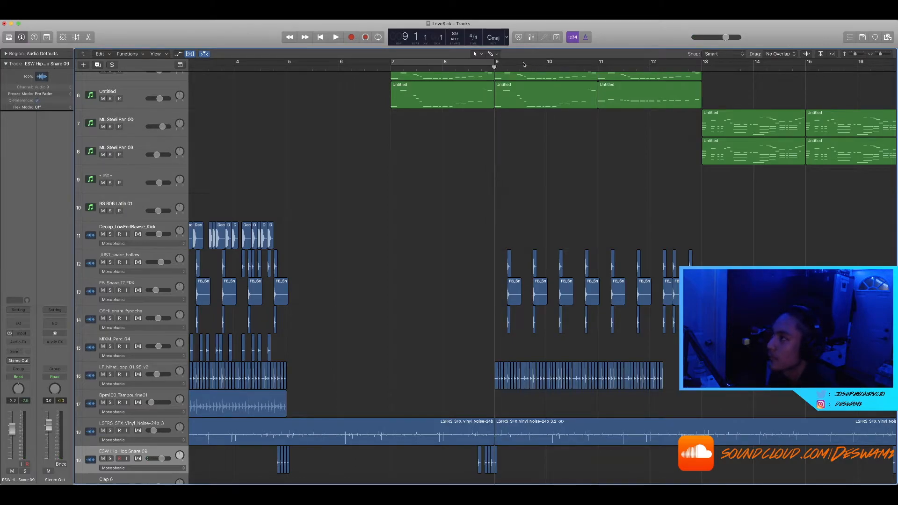
drag(498, 64, 655, 64)
Step: Select all the hi-hat loop regions from bar 1 to bar 5 on the LF_hihat_loop track
scroll(543, 196, left, 20)
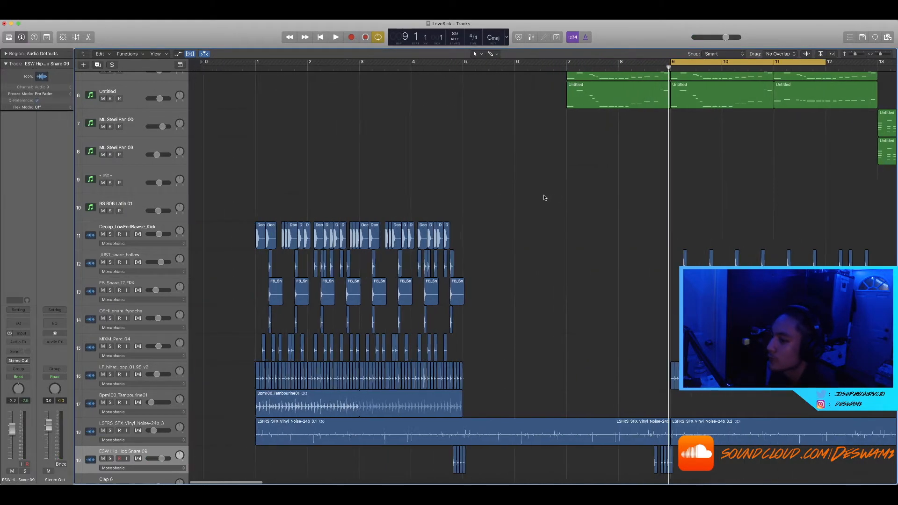
drag(489, 381, 191, 367)
scroll(395, 359, down, 3)
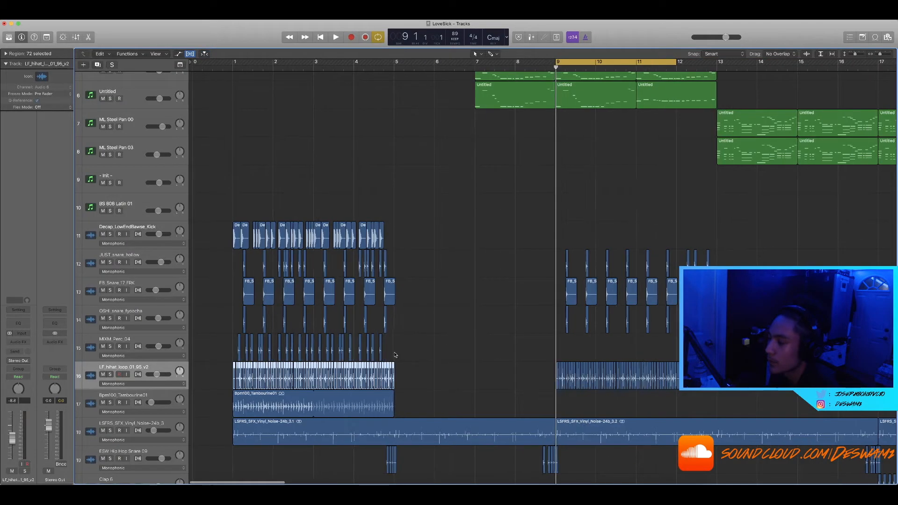
Step: Play the arrangement from bar 9 to hear the drums and hi-hats with the piano and bass
scroll(397, 360, up, 4)
key(space)
scroll(397, 360, right, 10)
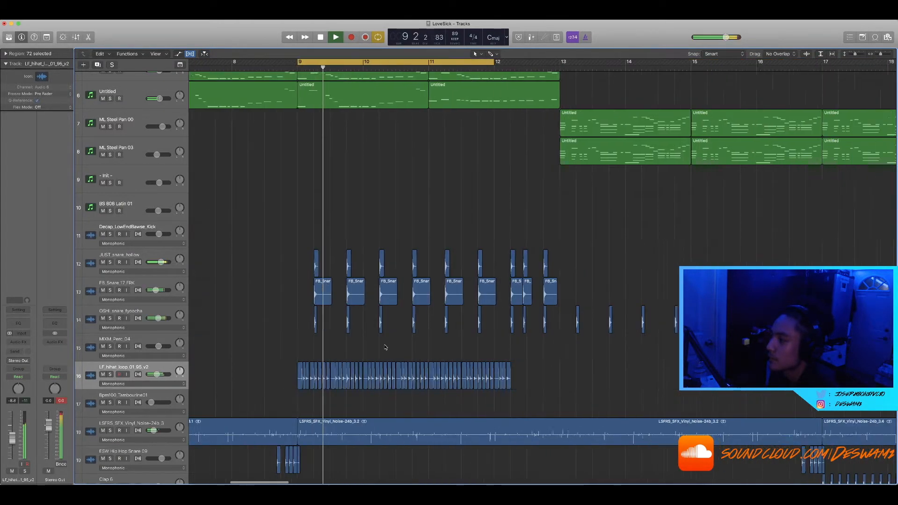
Step: Listen to the arrangement through bar 12 with the cycle off and stop playback at bar 13
key(super+Left)
scroll(337, 237, up, 7)
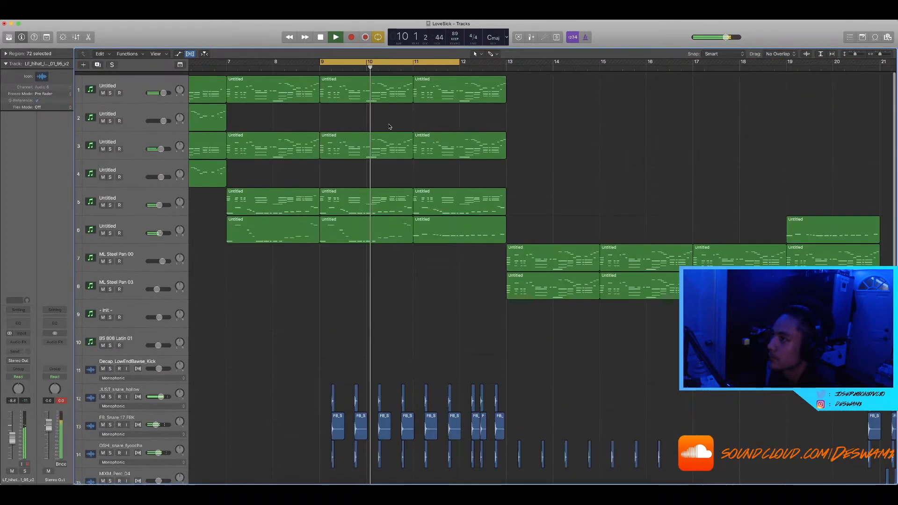
key(super+Right)
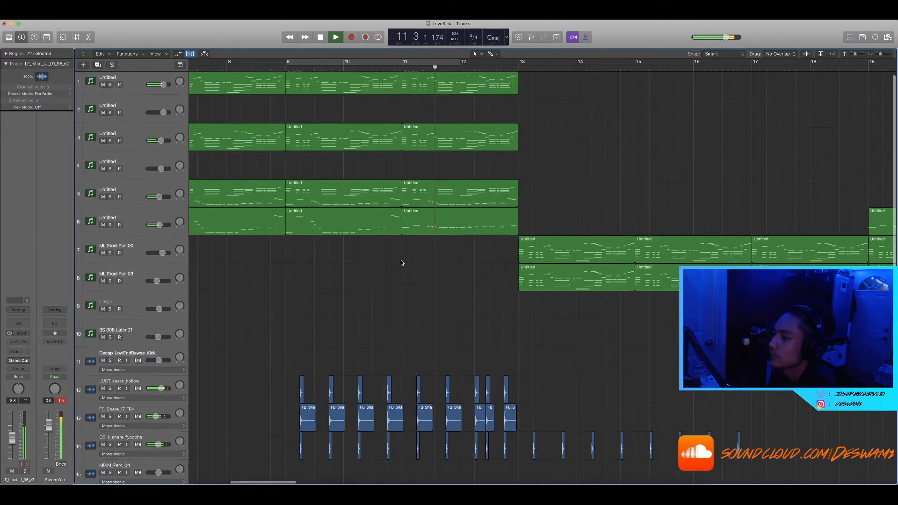
scroll(401, 263, down, 3)
key(super+Right)
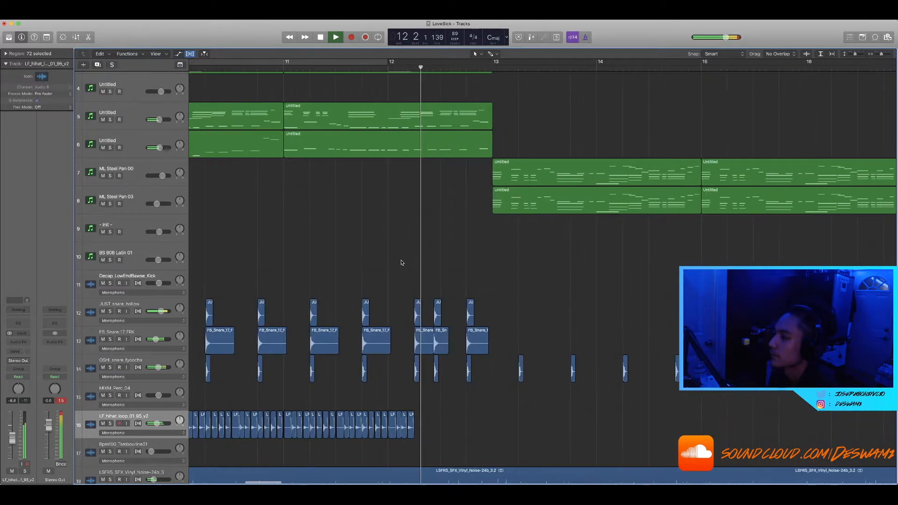
key(space)
key(super+Left)
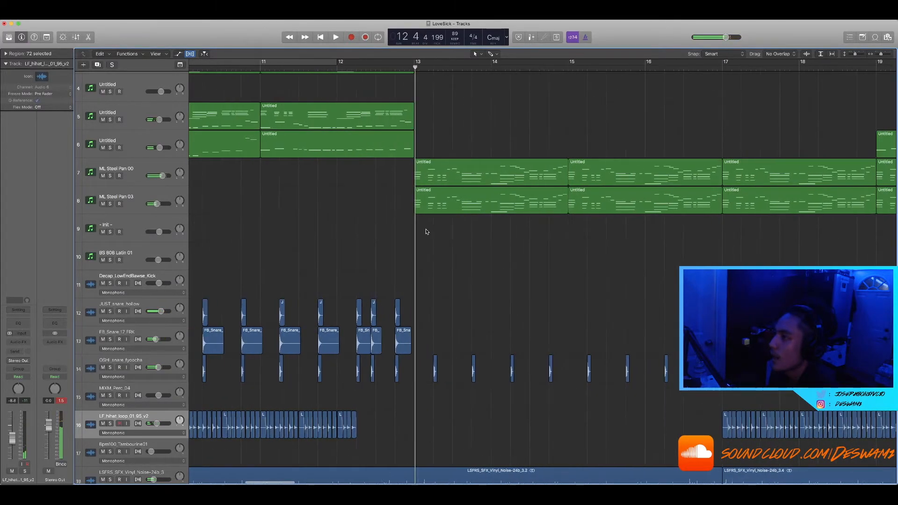
Step: Place the playhead at the start of bar 13, where the steel pan regions begin
scroll(426, 234, up, 3)
scroll(491, 135, up, 2)
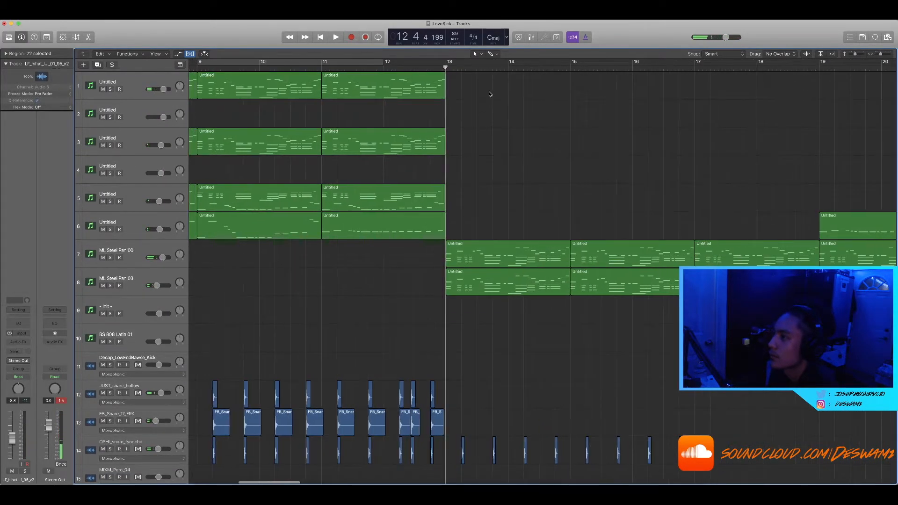
scroll(468, 80, down, 1)
click(445, 68)
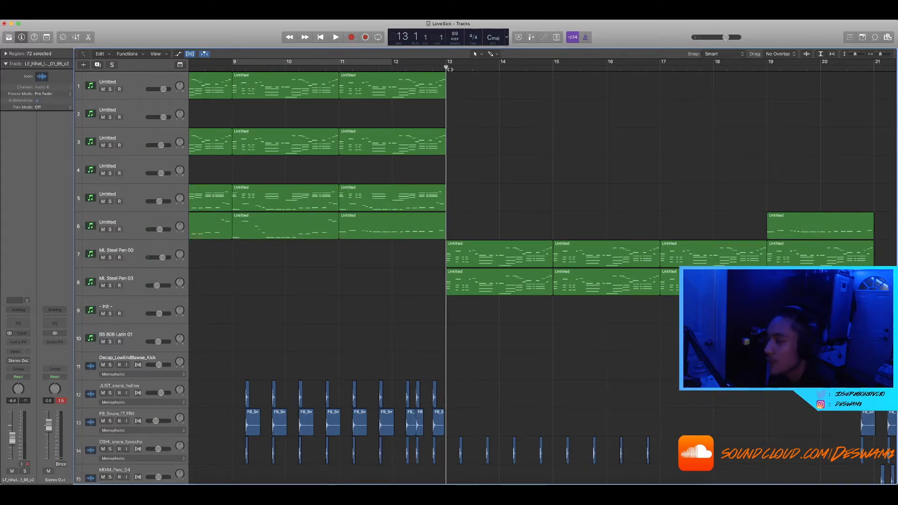
Step: Select the first ML Steel Pan 00 and ML Steel Pan 03 regions at bar 13 and open them in the Piano Roll
drag(498, 208, 505, 285)
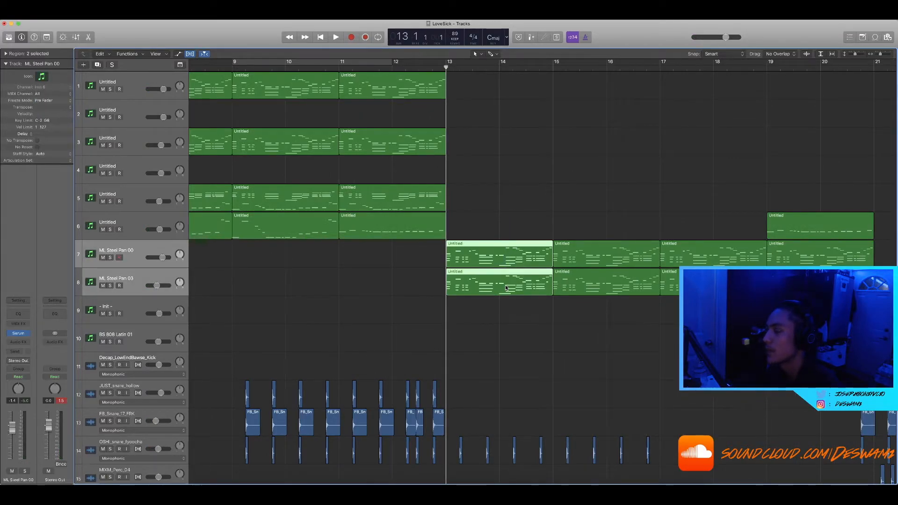
double_click(505, 285)
scroll(529, 287, right, 5)
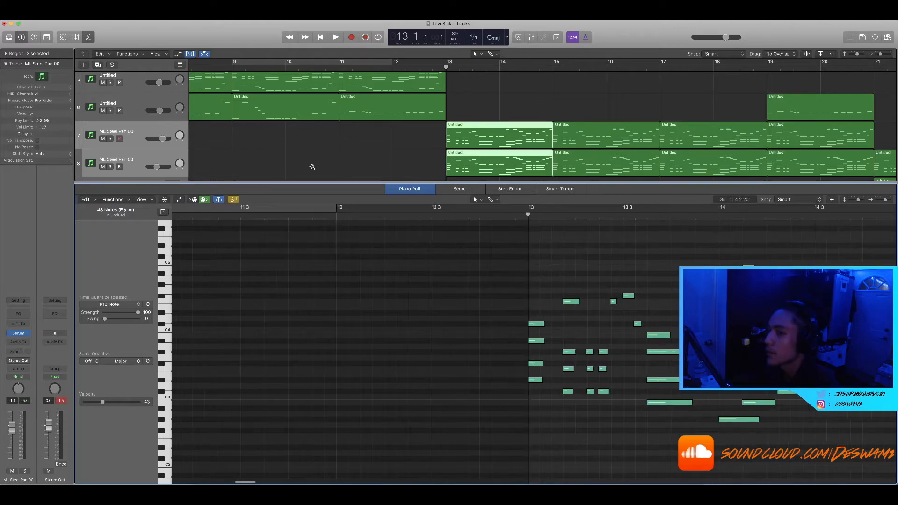
scroll(312, 166, down, 3)
Step: Select the ML Steel Pan 00 and then the ML Steel Pan 03 track, and inspect the latter's Serum instrument before closing it
click(127, 131)
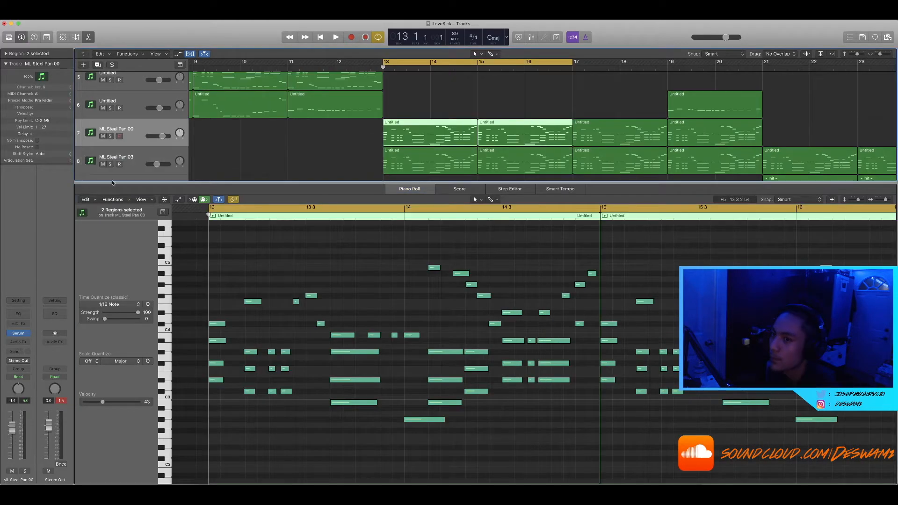
click(114, 154)
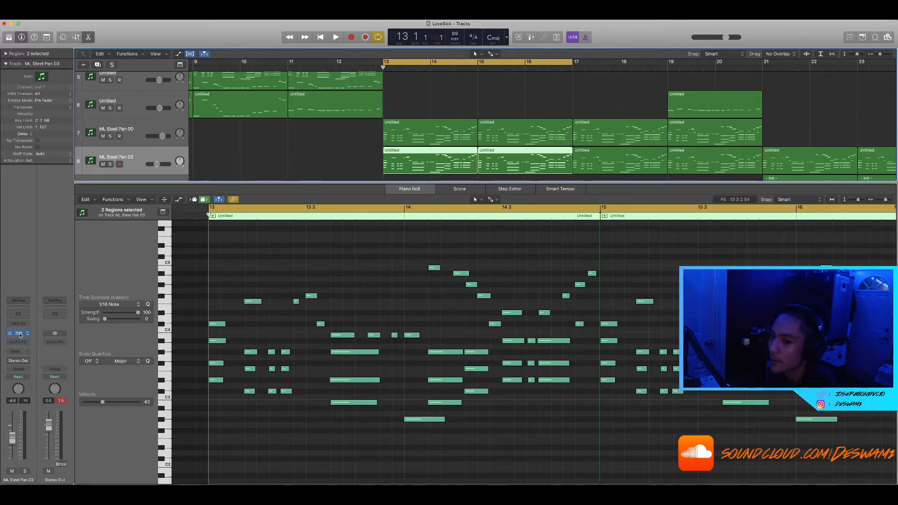
drag(384, 91, 427, 101)
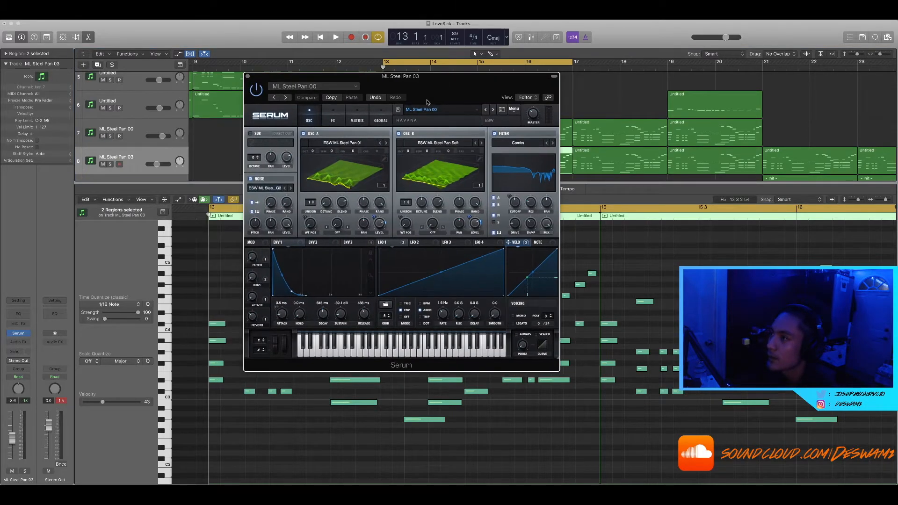
click(249, 77)
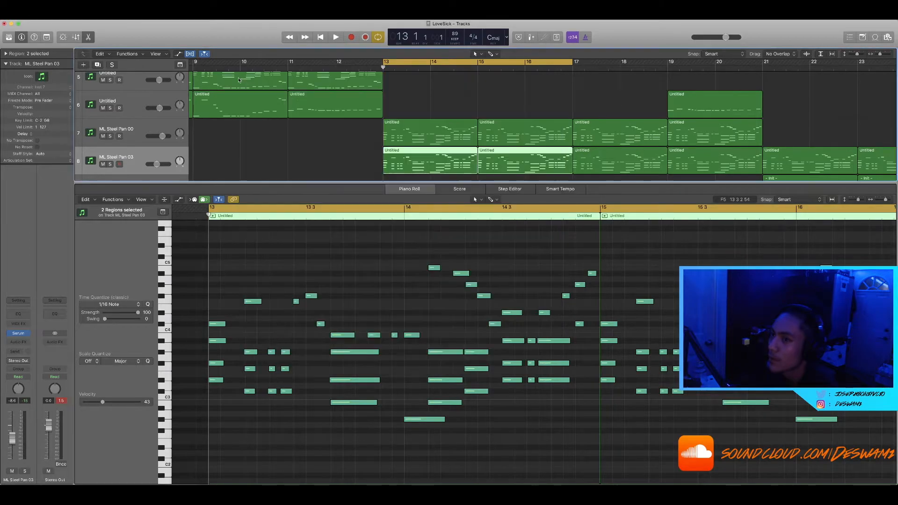
Step: Listen to the ML Steel Pan 00 track soloed from bar 13, then stop playback and clear the solo
click(110, 136)
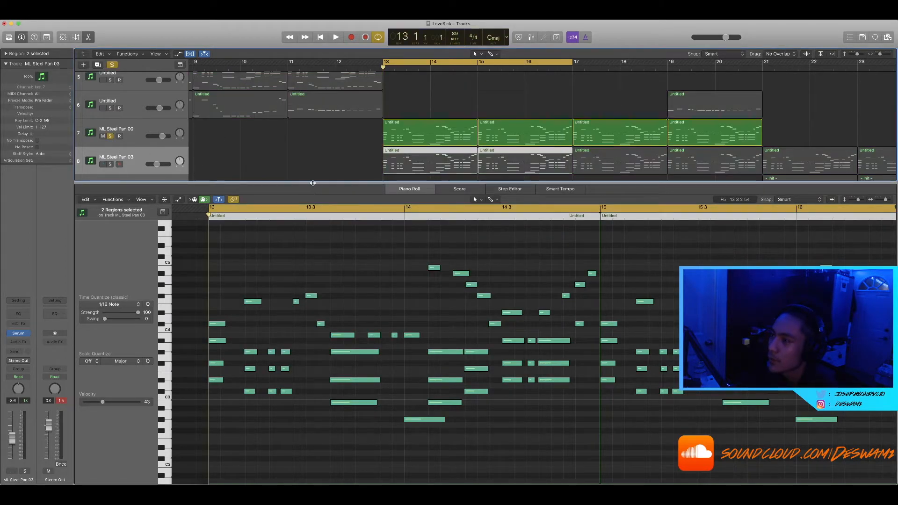
key(space)
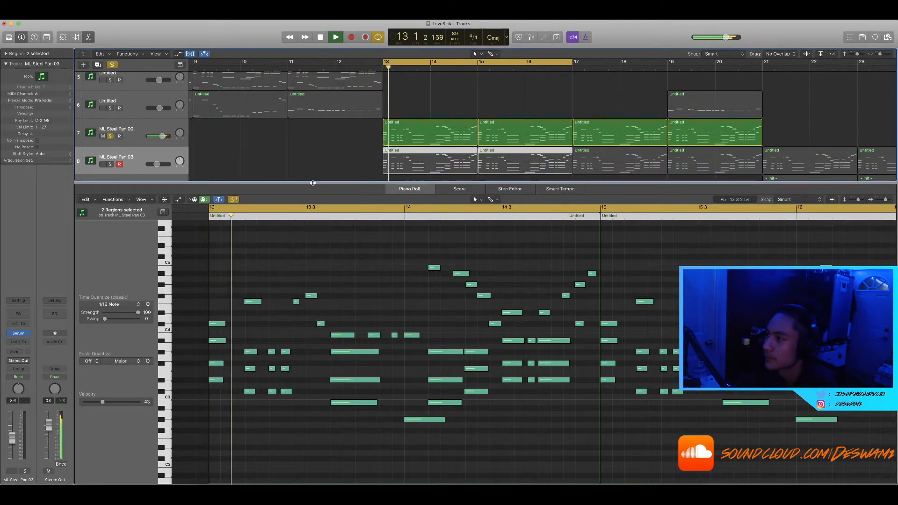
key(p)
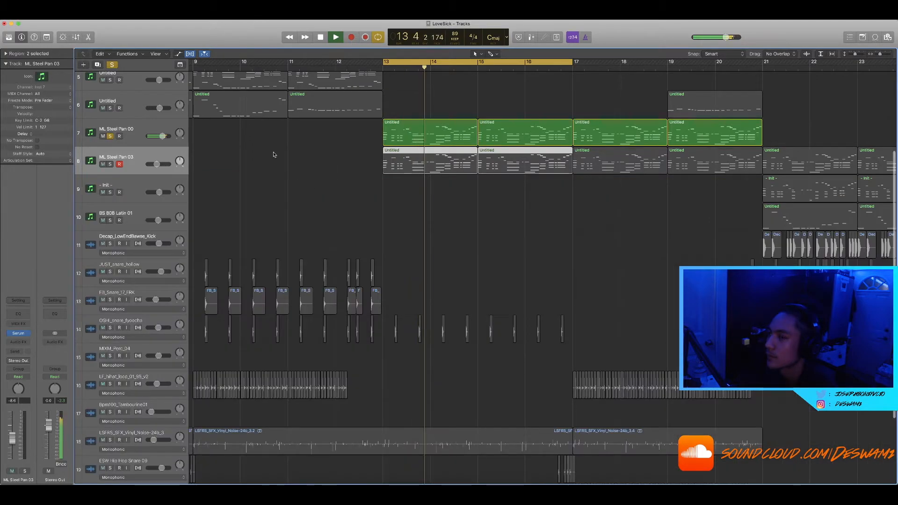
key(space)
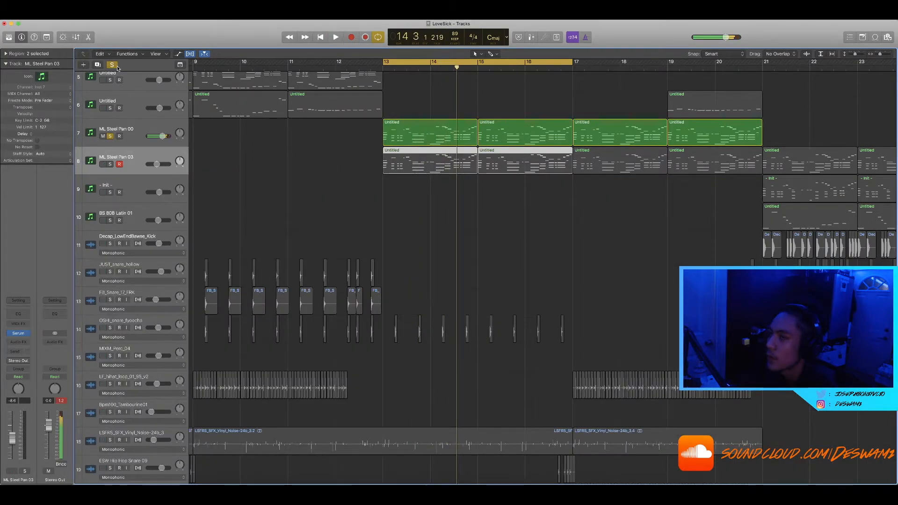
click(115, 66)
Step: Listen to ML Steel Pan 03 soloed, add ML Steel Pan 00 to hear both layers together, then stop and clear the solos
click(110, 164)
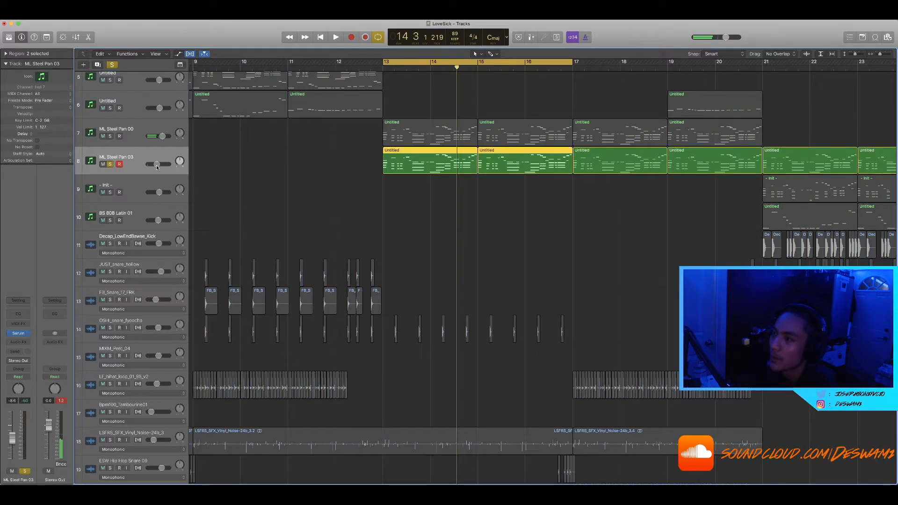
key(space)
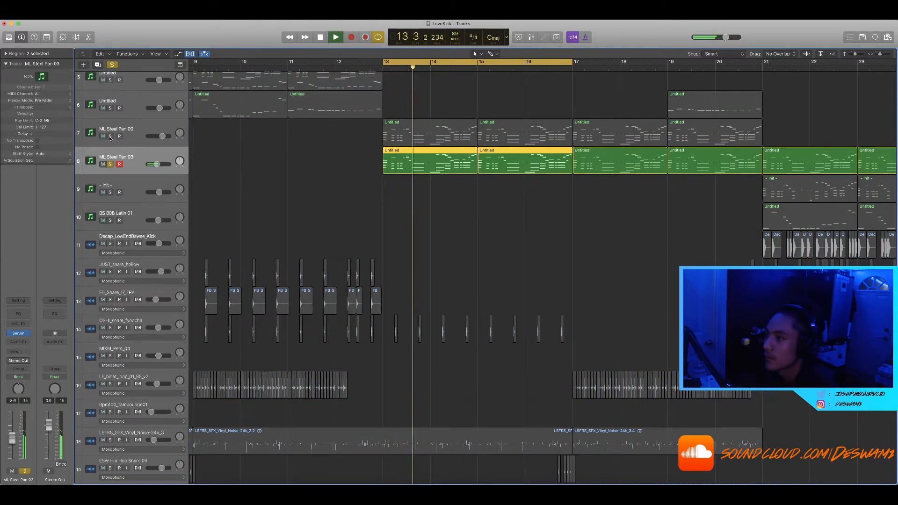
click(110, 136)
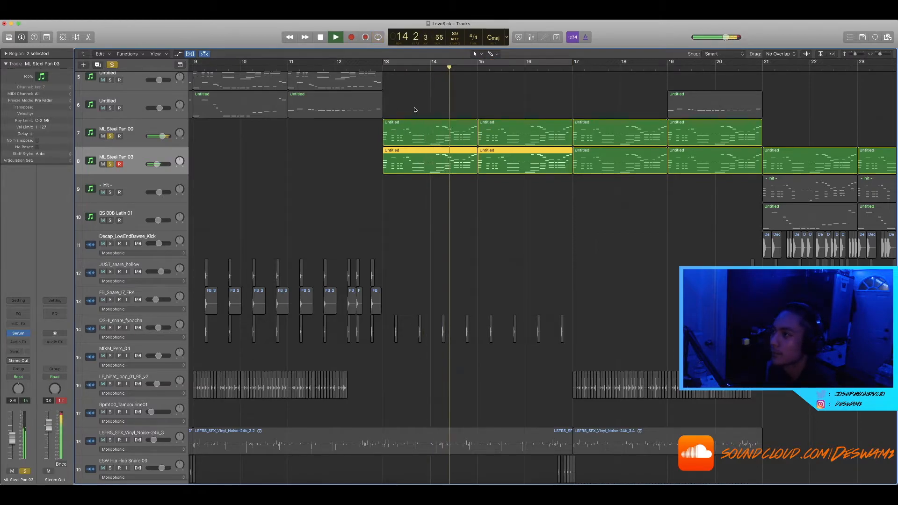
scroll(415, 110, right, 1)
key(space)
click(112, 65)
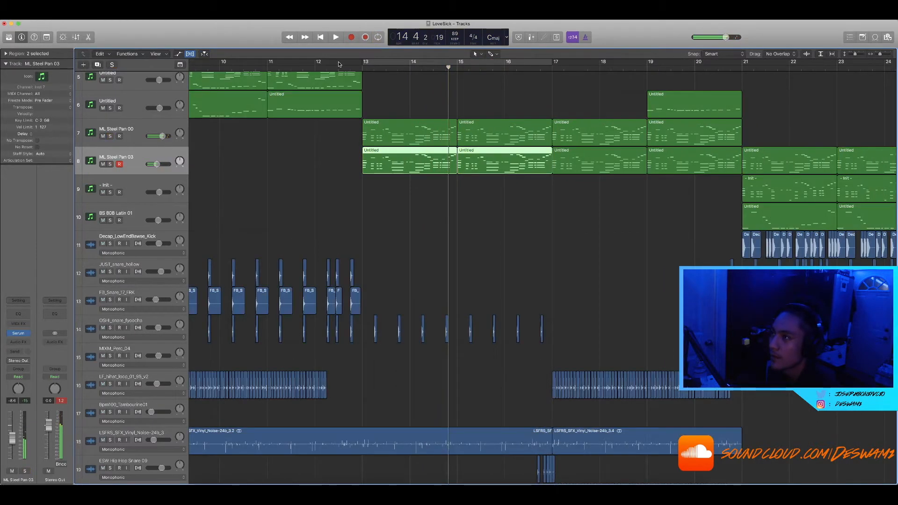
Step: Play the full arrangement with the cycle off to hear the steel pans and snares, stopping just after bar 17
click(378, 63)
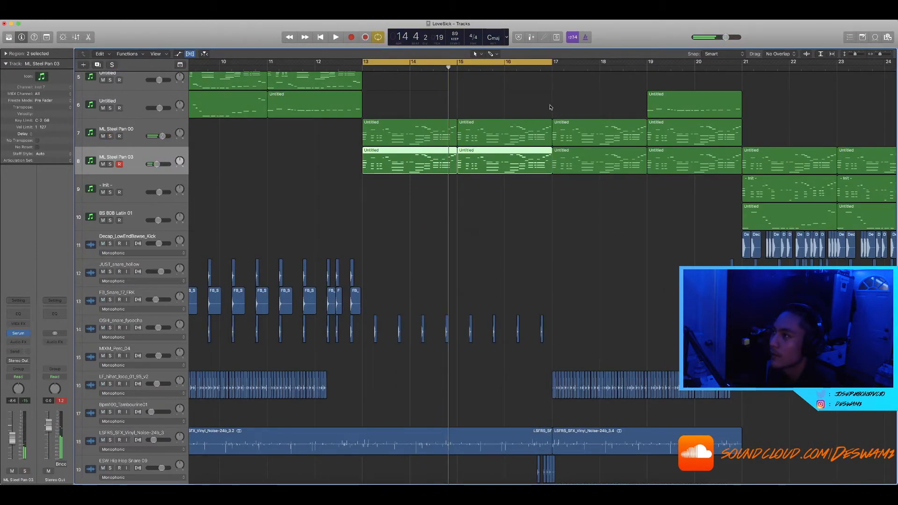
click(506, 63)
key(space)
scroll(493, 95, up, 5)
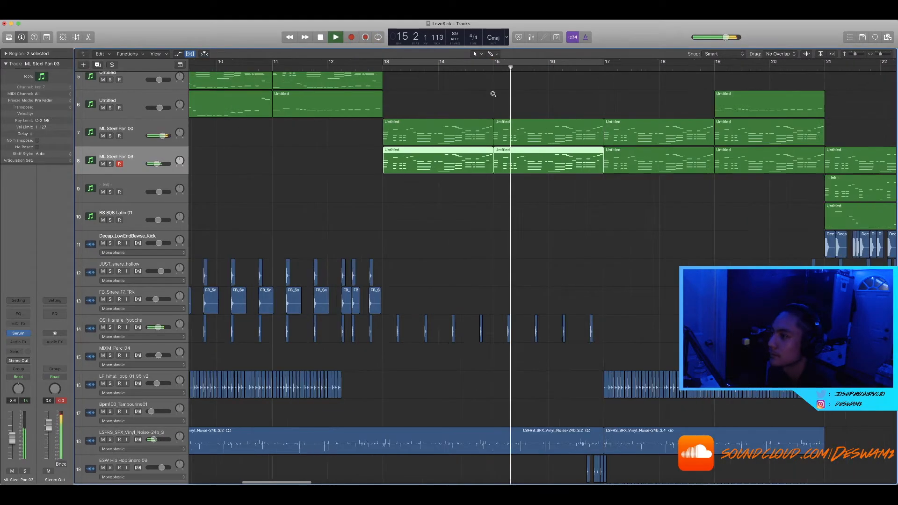
scroll(543, 321, down, 4)
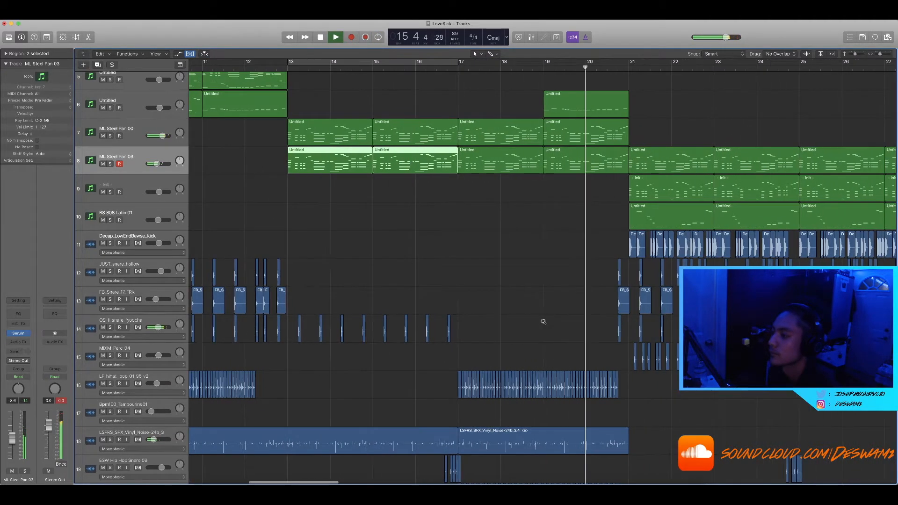
scroll(544, 321, up, 5)
key(space)
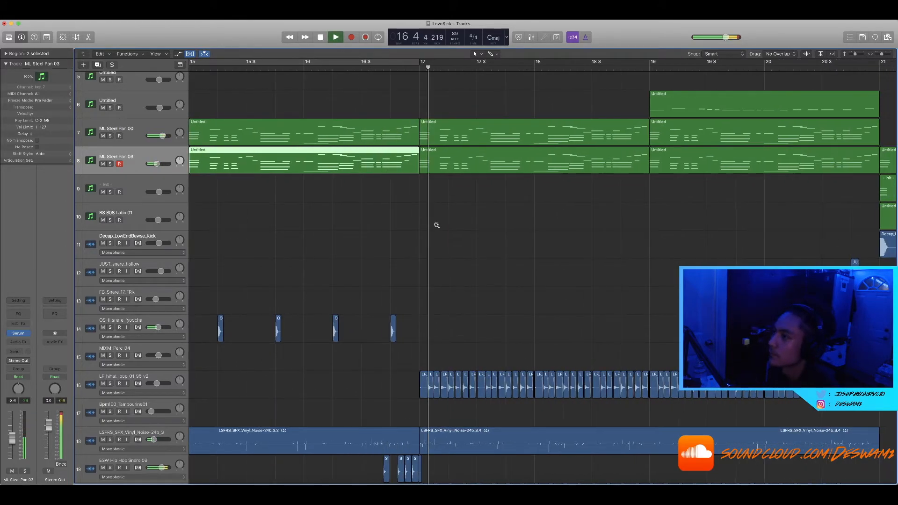
Step: Select all the Clap 6 regions from bar 17 to bar 20, then reduce the selection to a single clap
scroll(435, 224, down, 4)
scroll(386, 245, down, 2)
scroll(387, 244, down, 2)
drag(491, 388, 284, 406)
scroll(340, 395, up, 1)
scroll(340, 395, up, 4)
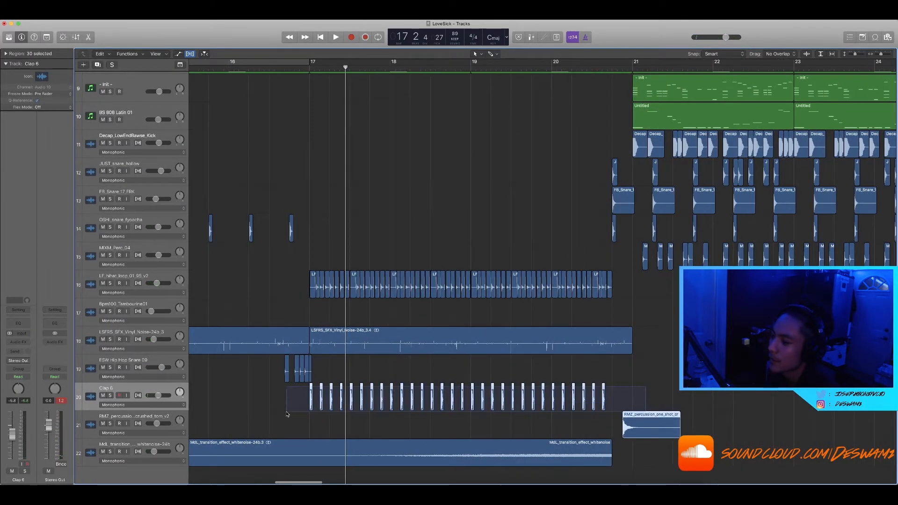
click(331, 397)
Step: Listen to the claps and hi-hats with the steel pans from bar 17 and stop before bar 19
key(space)
scroll(323, 263, up, 4)
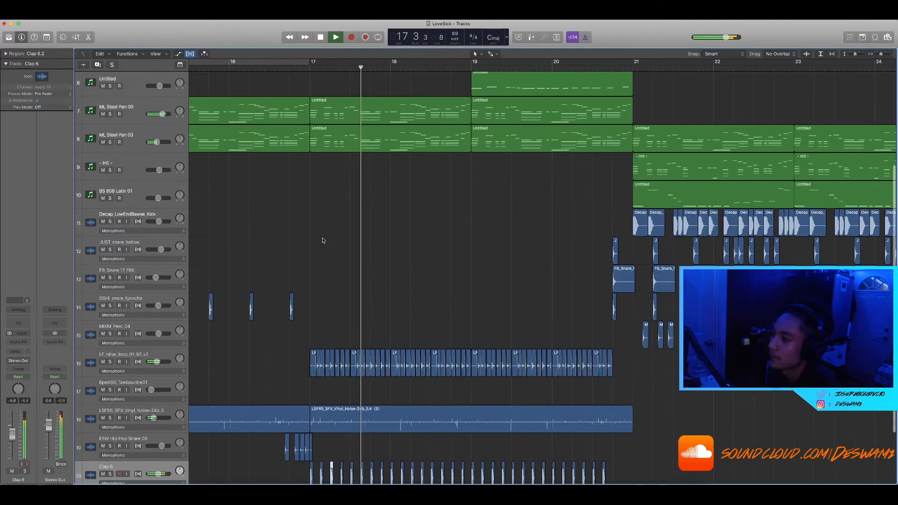
scroll(322, 240, down, 3)
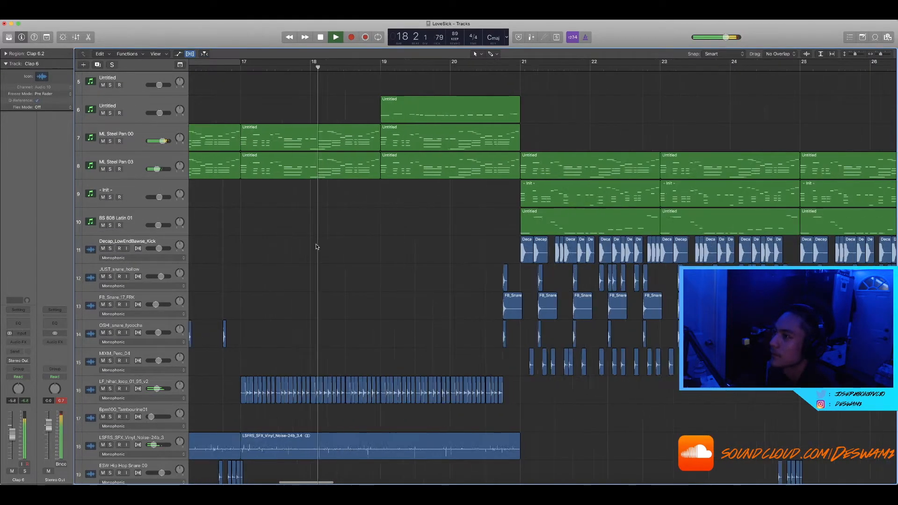
key(space)
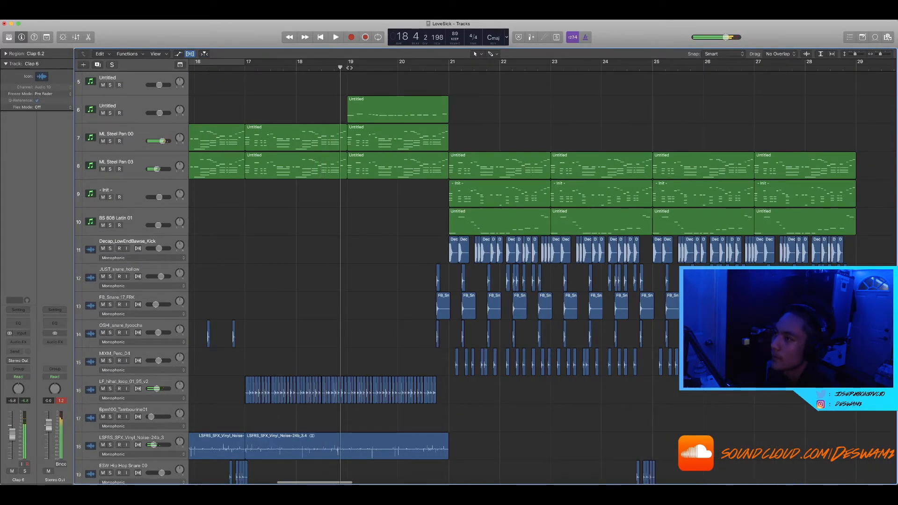
Step: Move the playhead to bar 19 and play the section where the track 6 region joins the steel pans
click(347, 68)
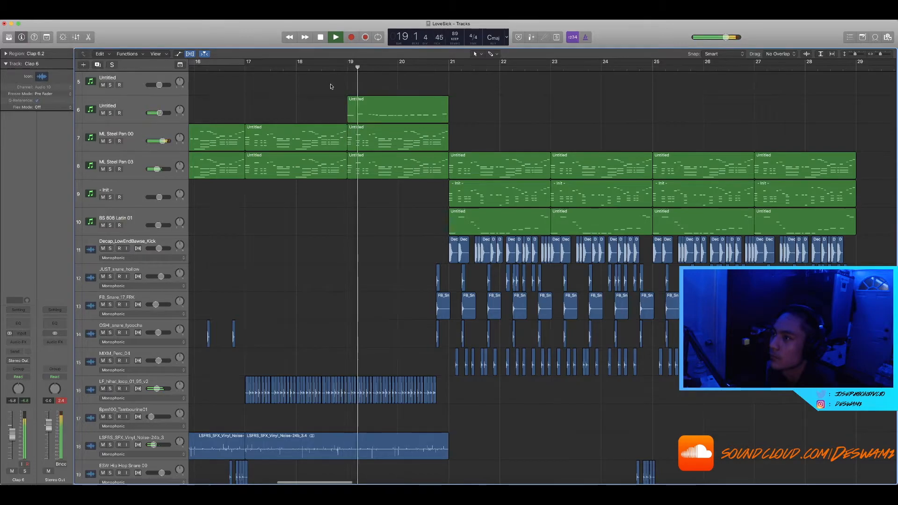
scroll(333, 87, up, 3)
scroll(333, 88, down, 2)
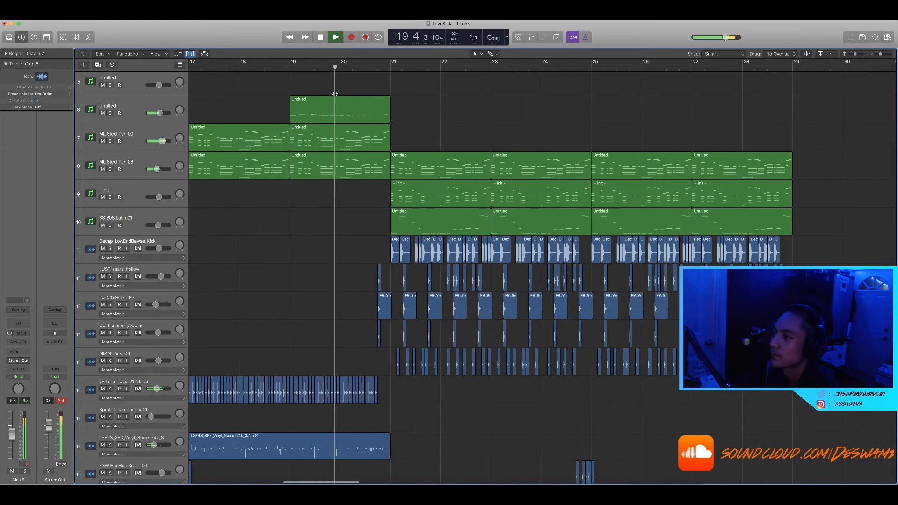
scroll(388, 84, down, 5)
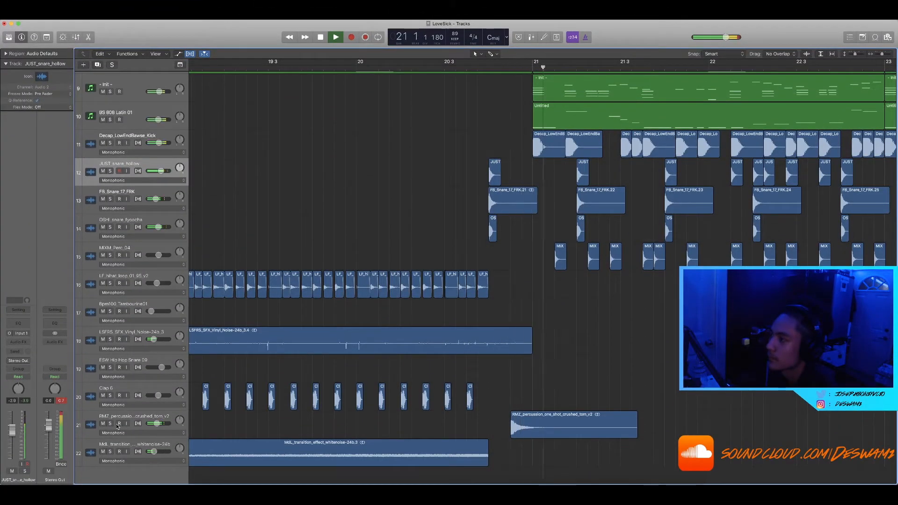
Step: Listen to the full section from bar 21 with kick, snares, percussion and 808, examining its layers, and stop in bar 23
scroll(433, 307, left, 2)
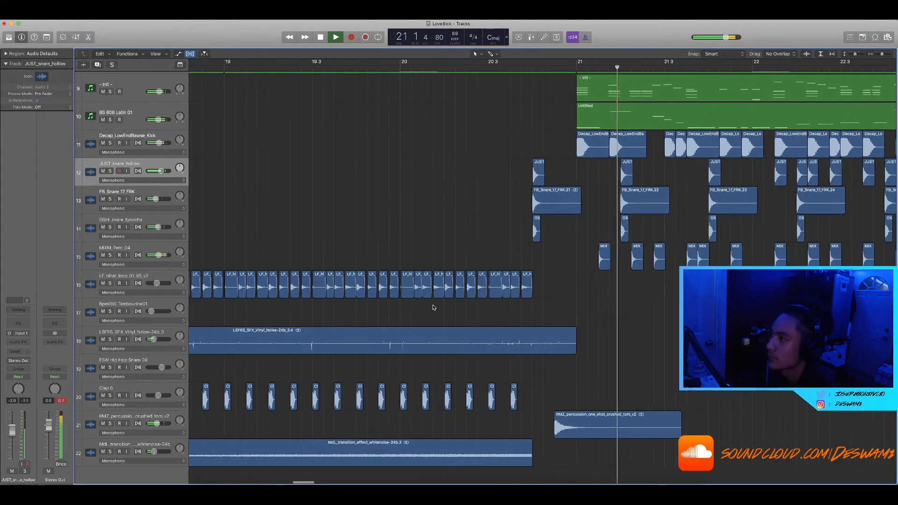
scroll(430, 305, down, 3)
scroll(430, 305, right, 6)
scroll(430, 306, down, 3)
scroll(430, 305, up, 1)
scroll(430, 306, up, 5)
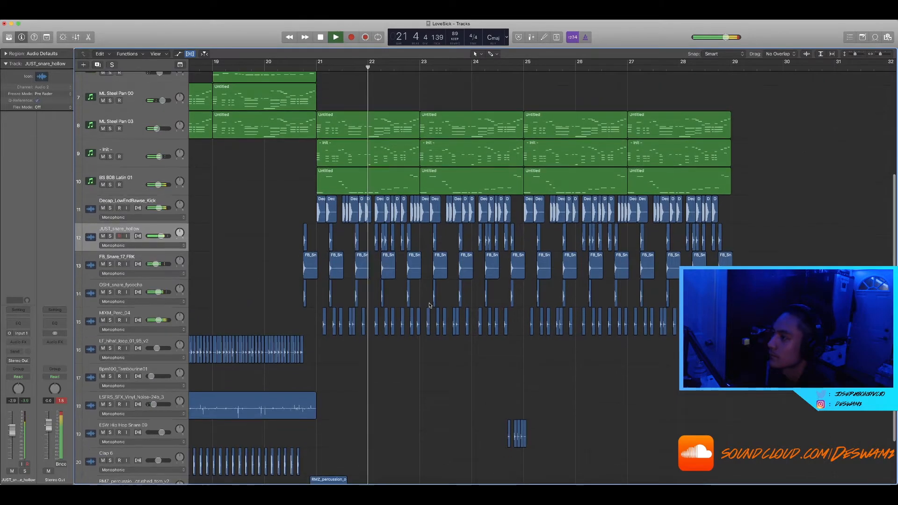
scroll(428, 305, down, 5)
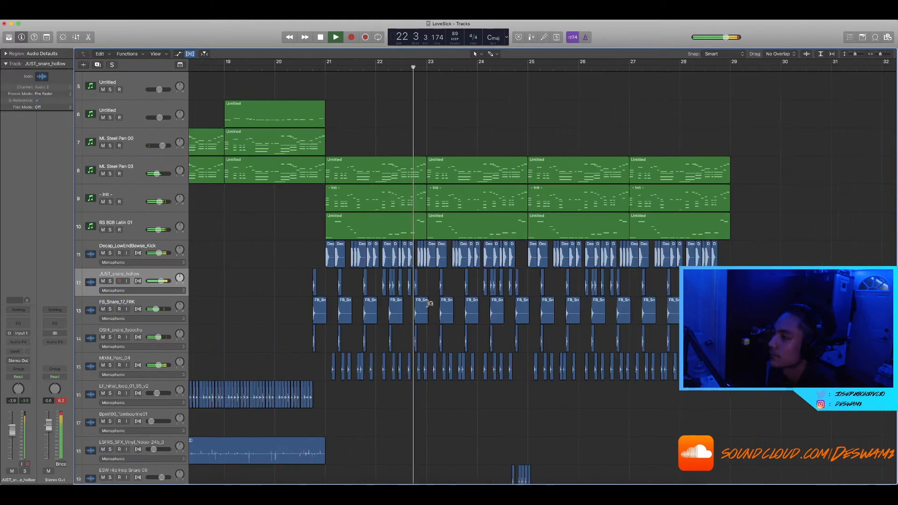
scroll(425, 299, down, 3)
scroll(421, 225, down, 1)
key(space)
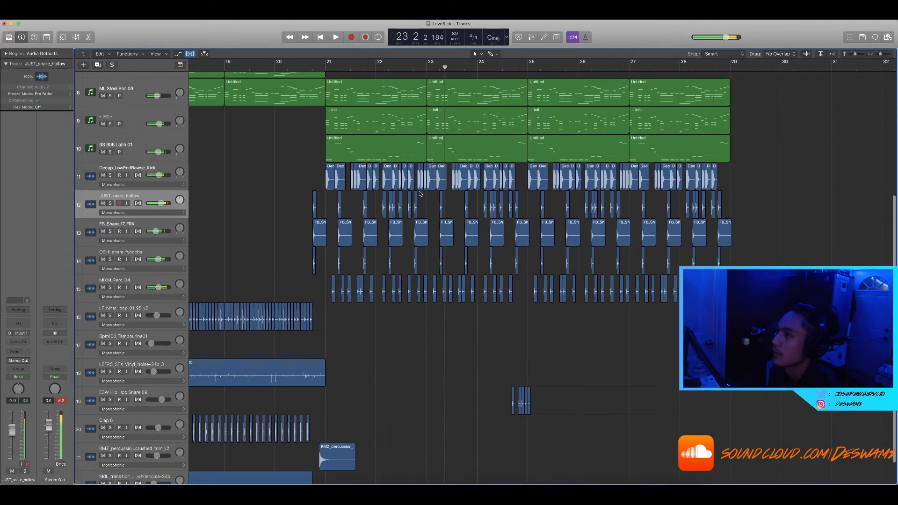
Step: Set the cycle range from bar 21 to bar 29
drag(323, 67, 730, 73)
scroll(400, 145, up, 5)
scroll(360, 153, up, 4)
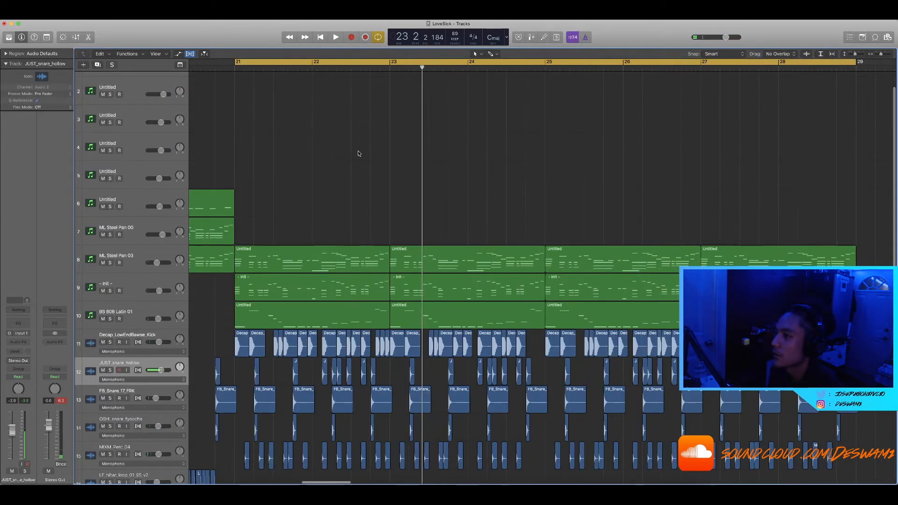
Step: Select the BS 808 Latin 01 regions, solo that track and play a short stretch from bar 21
scroll(359, 152, down, 4)
scroll(360, 152, left, 2)
scroll(360, 153, down, 2)
drag(329, 252, 766, 258)
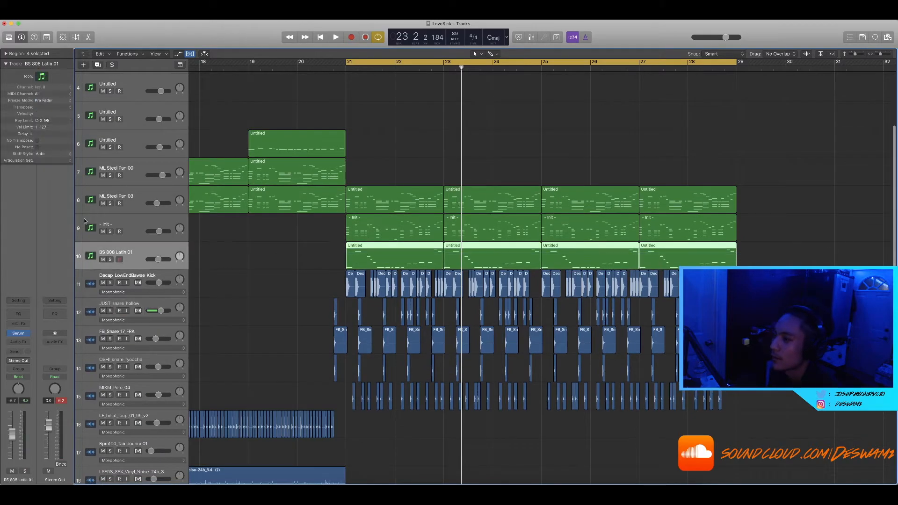
click(111, 259)
key(space)
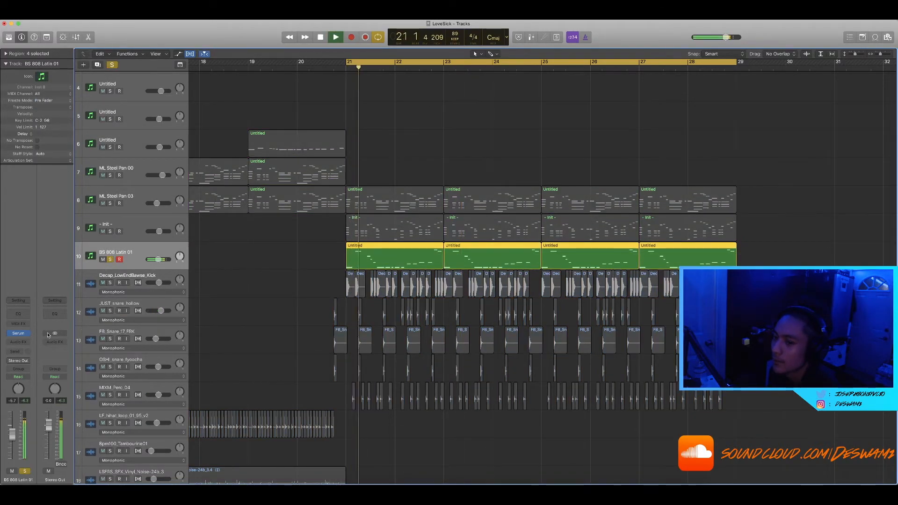
key(space)
Step: Open the Serum instrument on the BS 808 Latin 01 track to view its preset, then close it
click(17, 333)
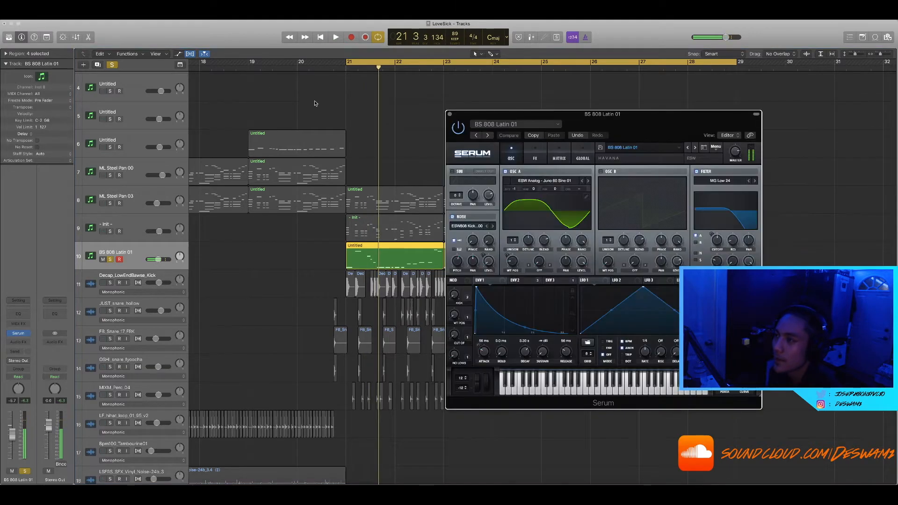
drag(667, 136, 685, 127)
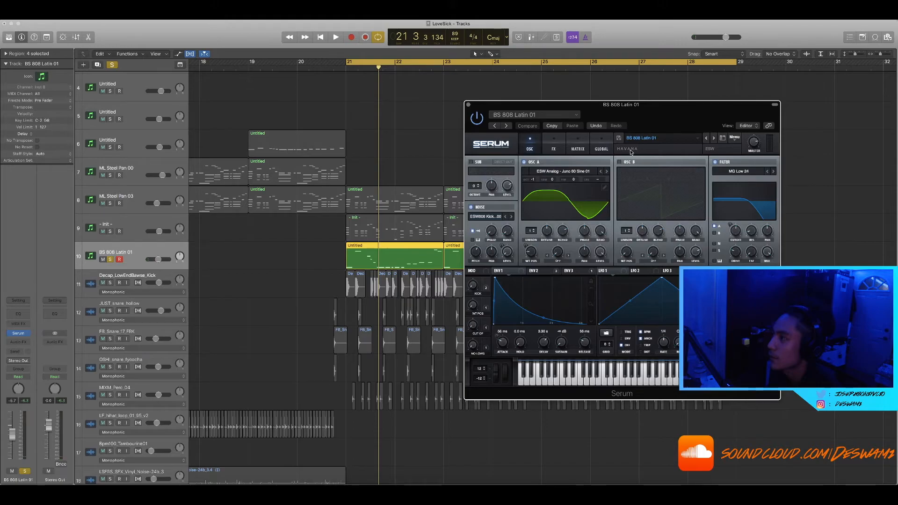
click(468, 105)
Step: Play the soloed 808 line again from bar 21 and stop before bar 22
key(space)
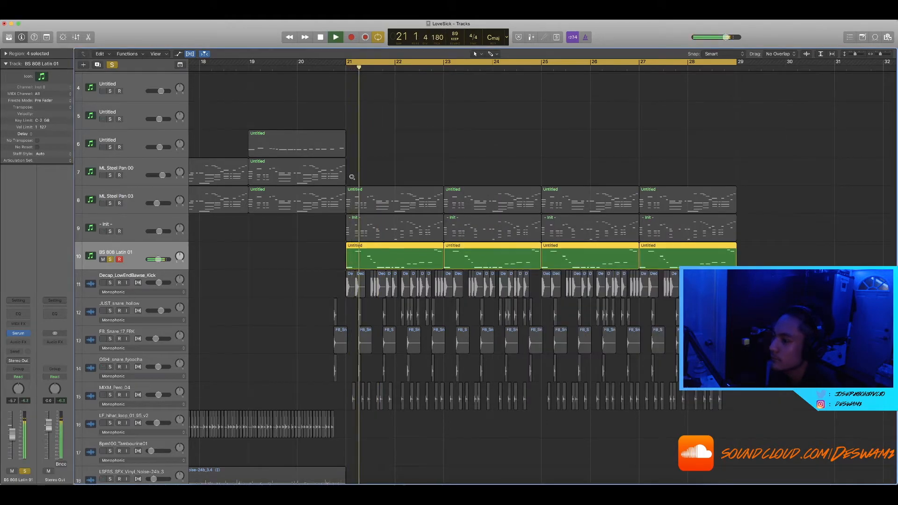
key(super+Right)
key(space)
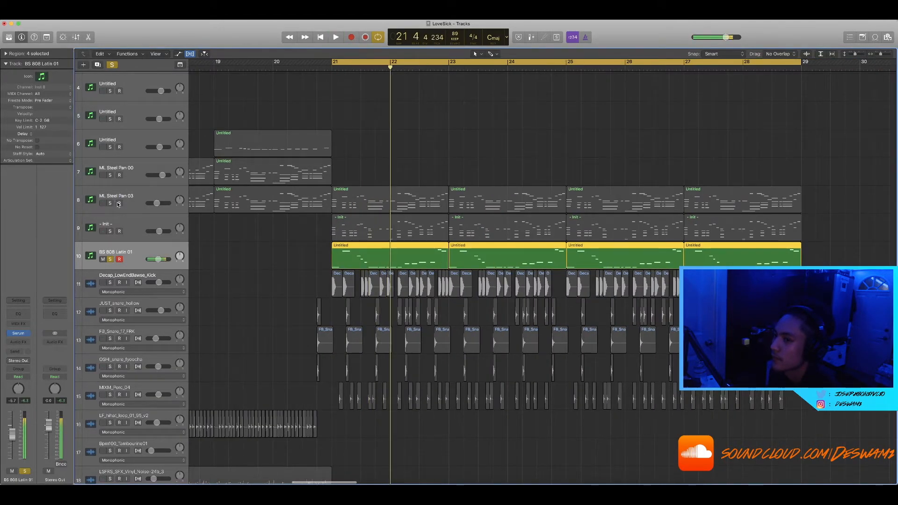
Step: Add ML Steel Pan 03 to the solo and play it with the 808 from bar 21
click(110, 205)
key(space)
key(space)
drag(398, 173, 890, 194)
key(super+Left)
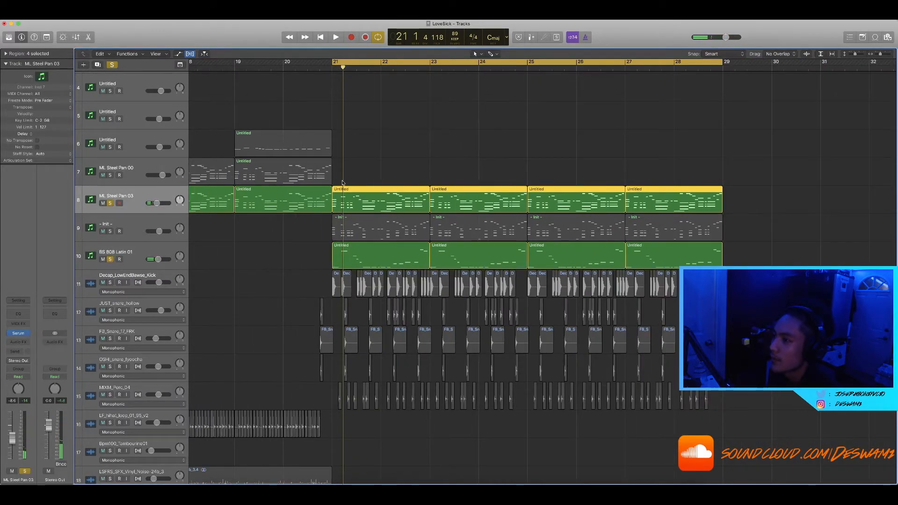
click(322, 176)
click(461, 153)
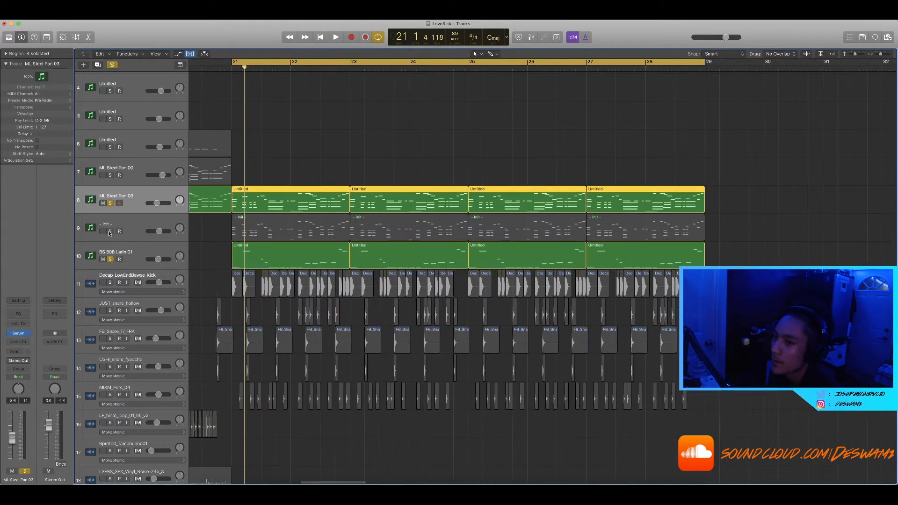
Step: Solo the - Init - track as well and listen to it with the steel pan and 808 from bar 21
click(110, 231)
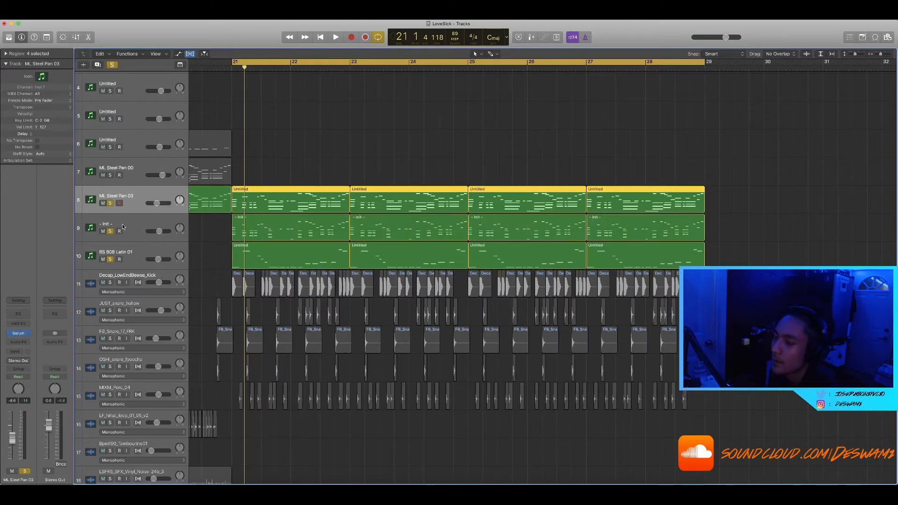
click(124, 222)
scroll(218, 245, up, 3)
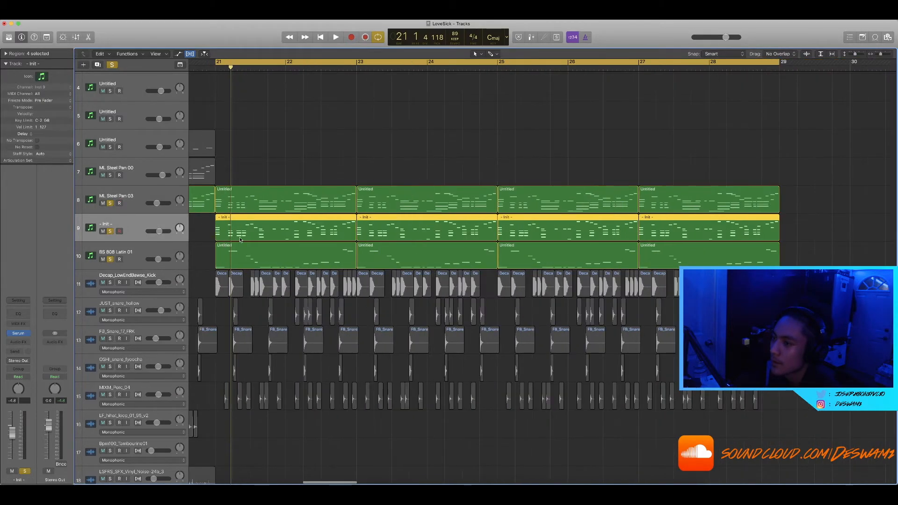
scroll(243, 235, left, 5)
scroll(243, 235, down, 3)
scroll(271, 237, right, 3)
key(space)
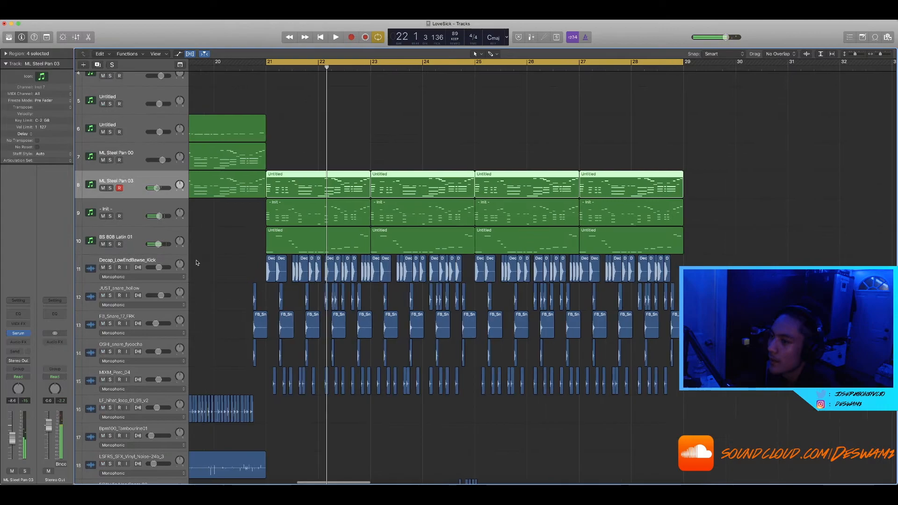
Step: Select the Decap_LowEndBawse_Kick regions, play the kick soloed from bar 21, then turn its solo off
key(super+Left)
drag(197, 262, 649, 267)
scroll(644, 265, up, 4)
scroll(644, 265, down, 2)
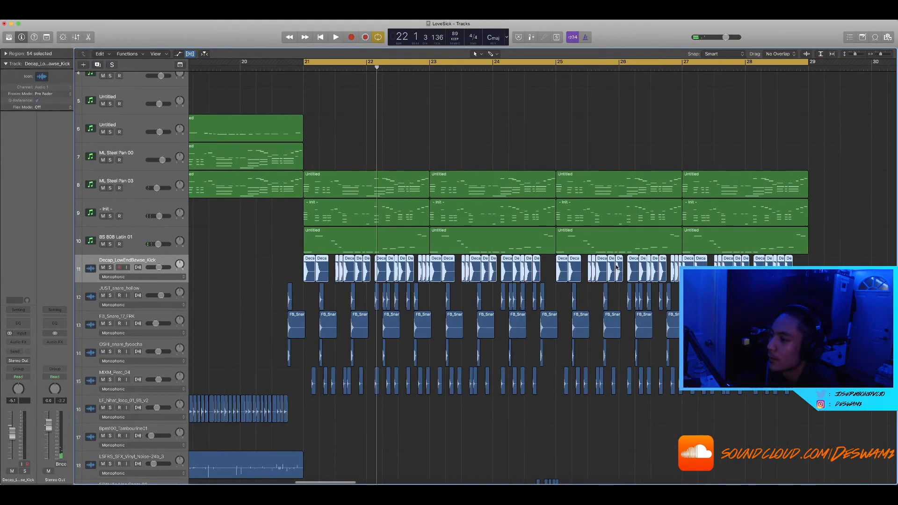
scroll(643, 265, right, 3)
click(110, 269)
key(space)
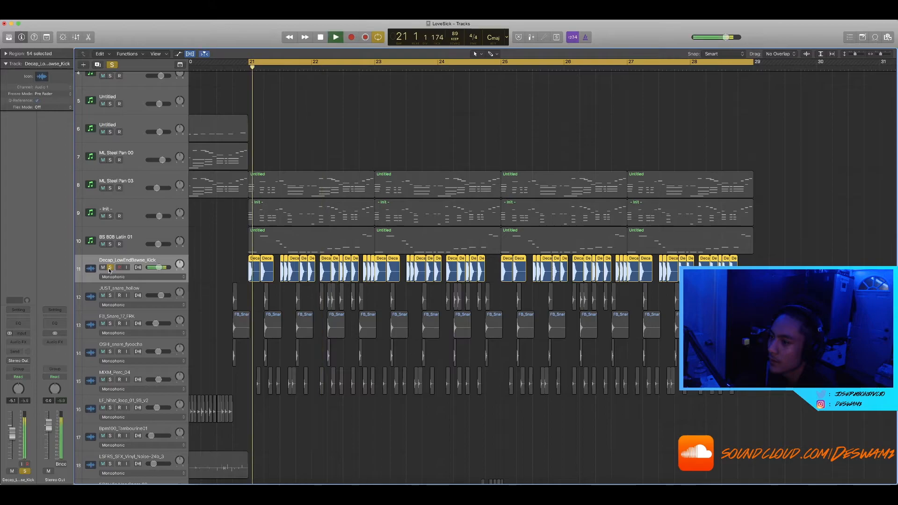
key(space)
click(110, 268)
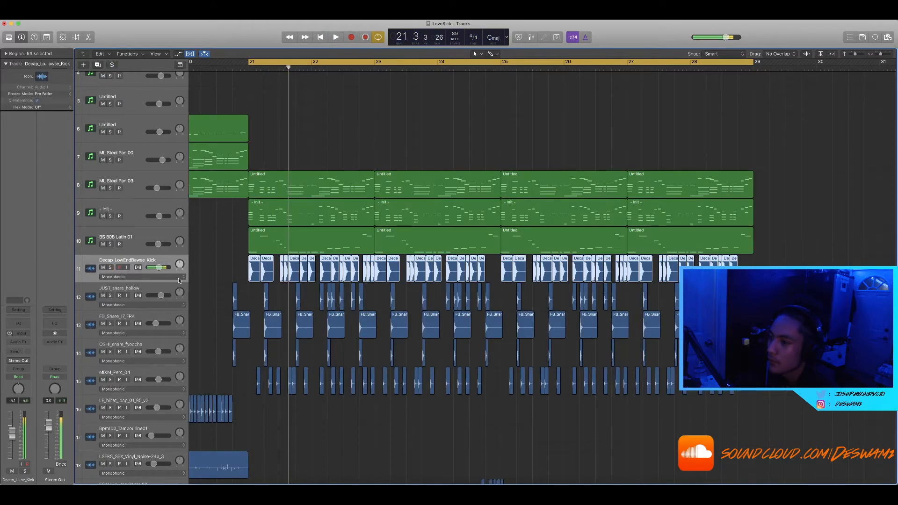
Step: Play the MIXM_Perc_04 percussion soloed from bar 21, then turn its solo off
scroll(252, 372, down, 1)
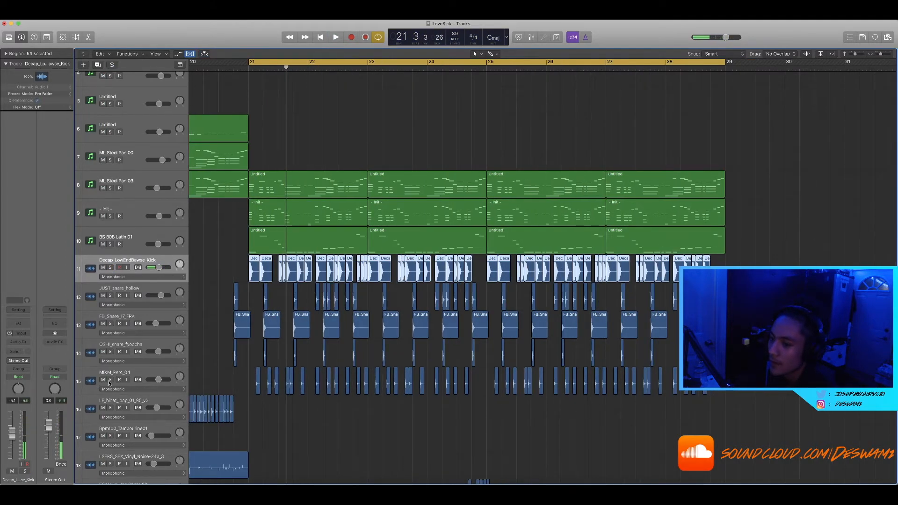
click(109, 380)
key(space)
key(space)
click(111, 379)
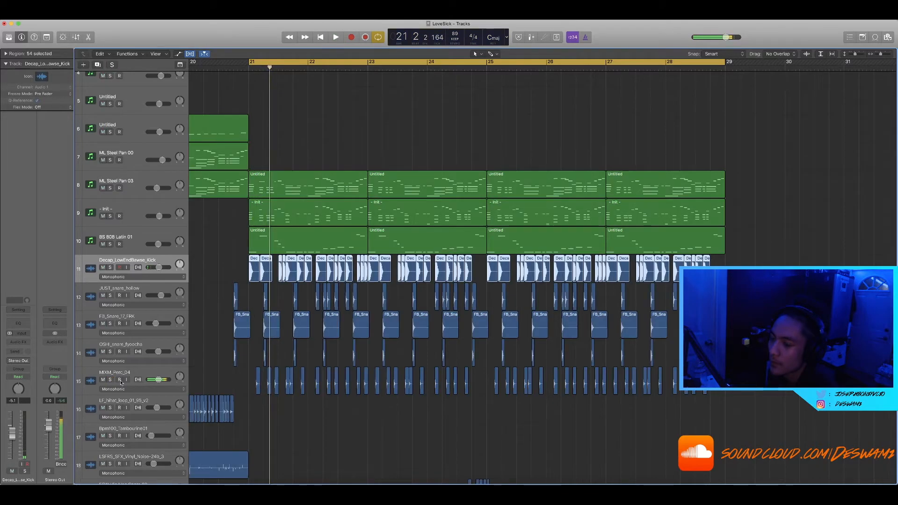
Step: Play the section from bar 21 briefly with all tracks audible
scroll(243, 384, down, 5)
key(space)
key(space)
Step: Solo the - Init - track and open its regions in the Piano Roll
click(116, 210)
click(110, 216)
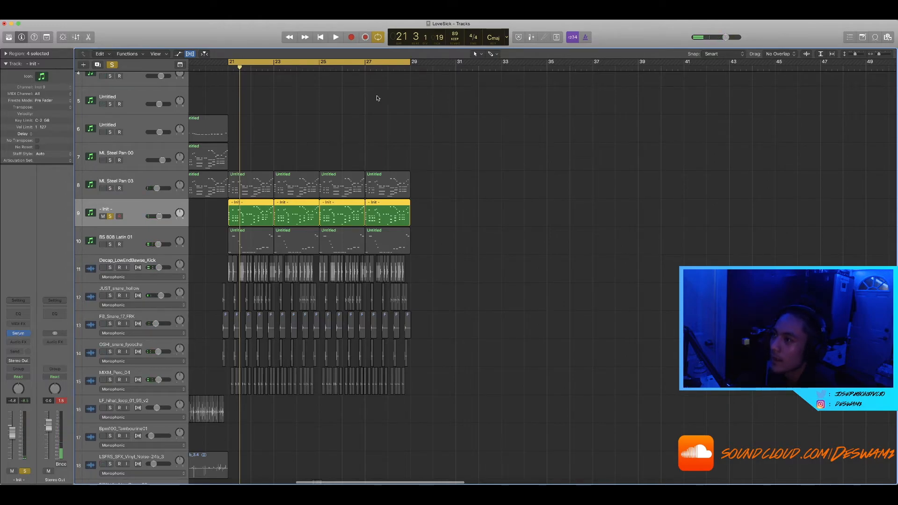
drag(433, 211, 250, 214)
double_click(249, 214)
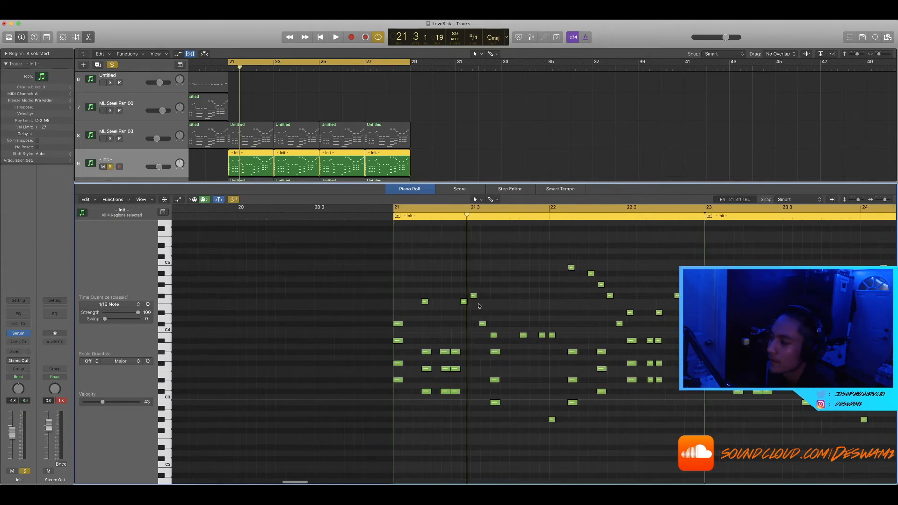
Step: Examine the chord and melody notes of the - Init - regions from bar 21 onward in the Piano Roll
key(super+a)
scroll(424, 308, down, 2)
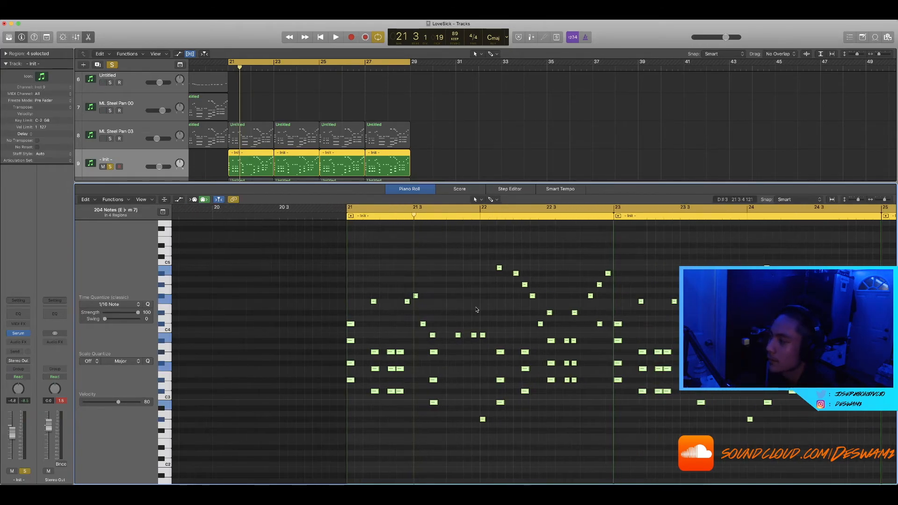
scroll(476, 312, right, 4)
click(472, 327)
scroll(451, 319, up, 2)
scroll(463, 332, down, 4)
scroll(463, 333, up, 2)
scroll(460, 340, down, 3)
scroll(457, 349, right, 4)
scroll(454, 352, up, 2)
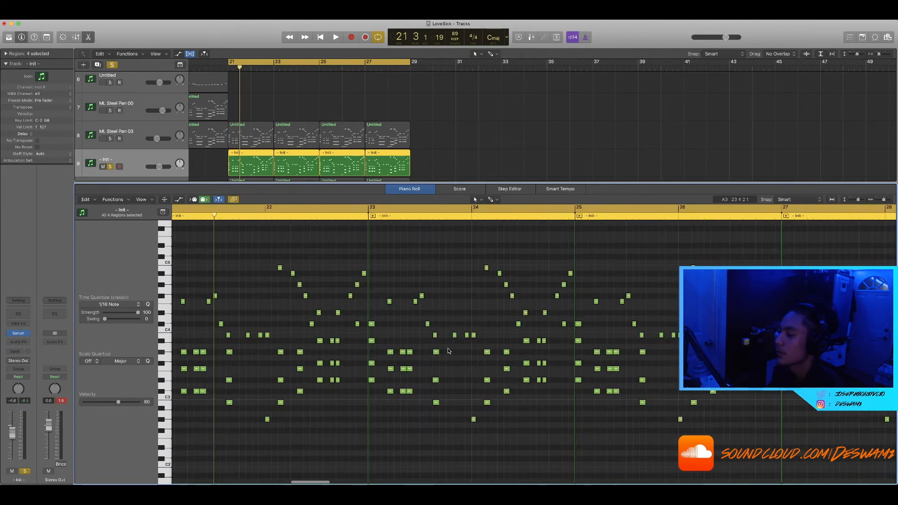
scroll(447, 351, left, 4)
key(space)
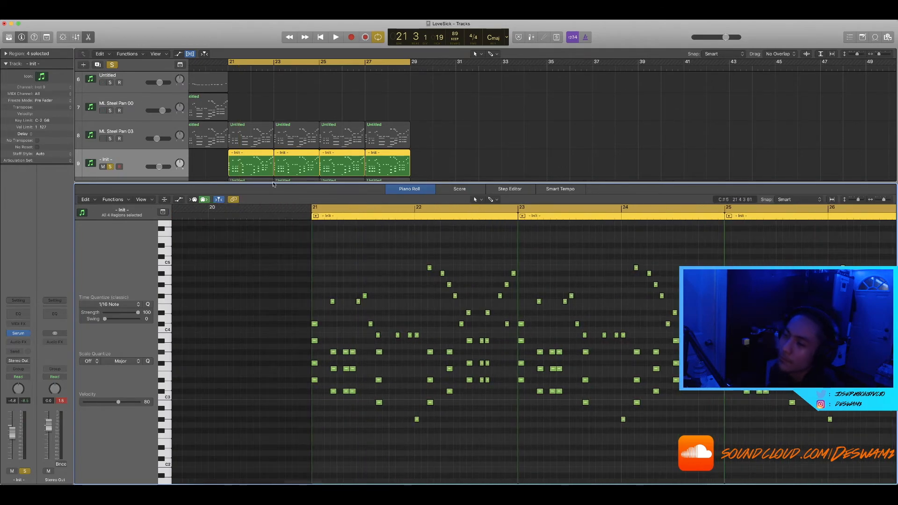
Step: Close the Piano Roll and open the Serum instrument on the soloed - Init - track
key(p)
click(111, 65)
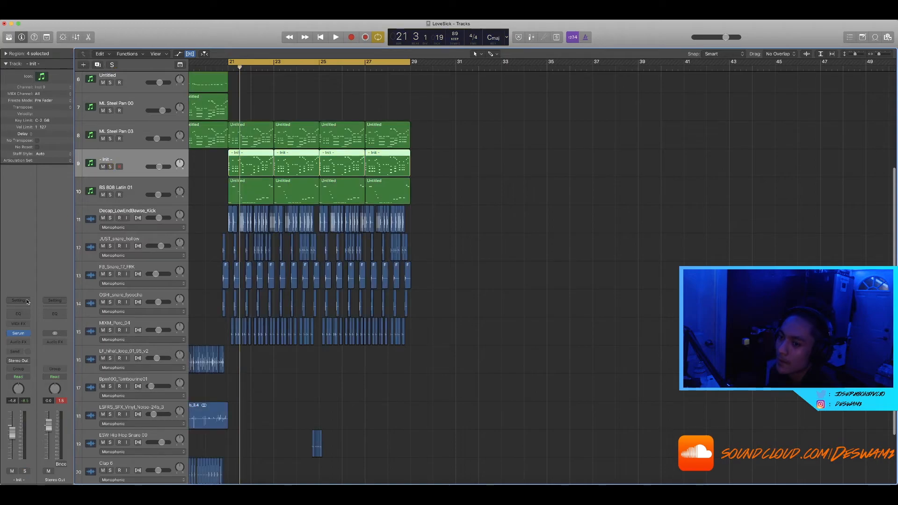
click(110, 167)
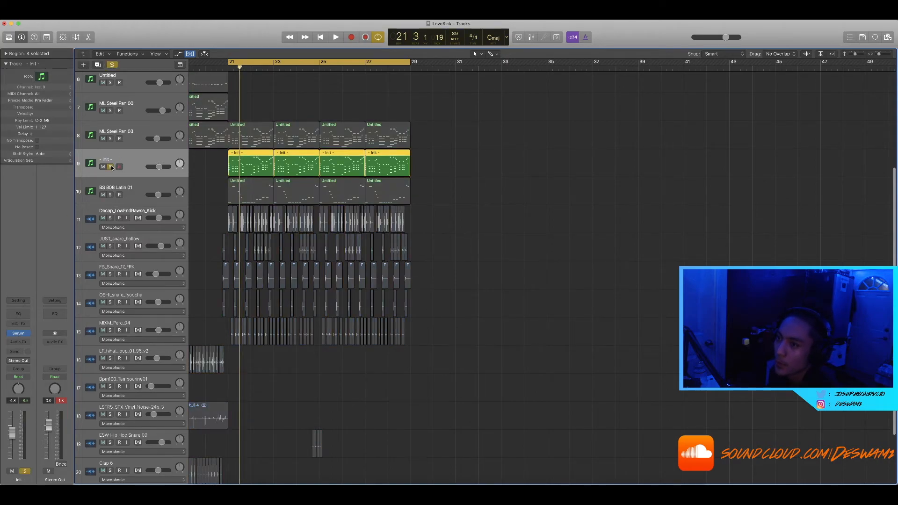
click(17, 334)
drag(617, 115, 573, 144)
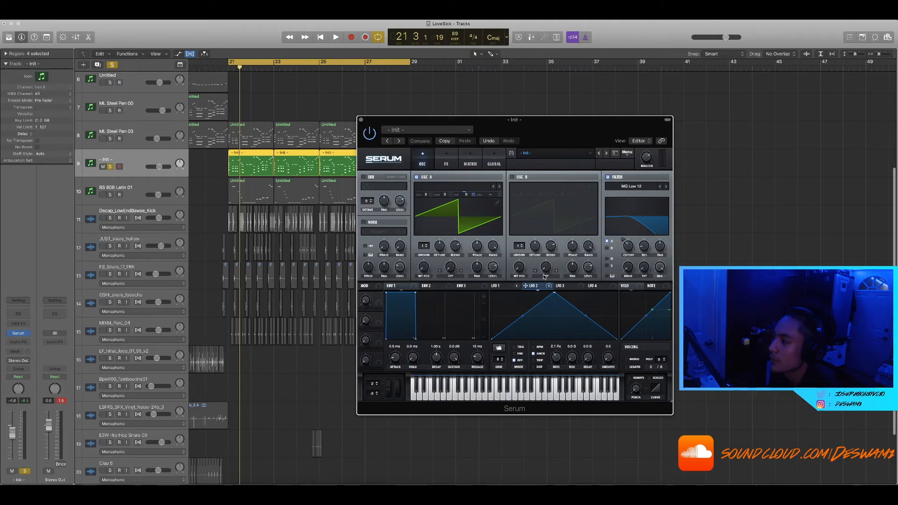
Step: Show LFO 1 in Serum and examine its modulation of the filter cutoff
click(503, 286)
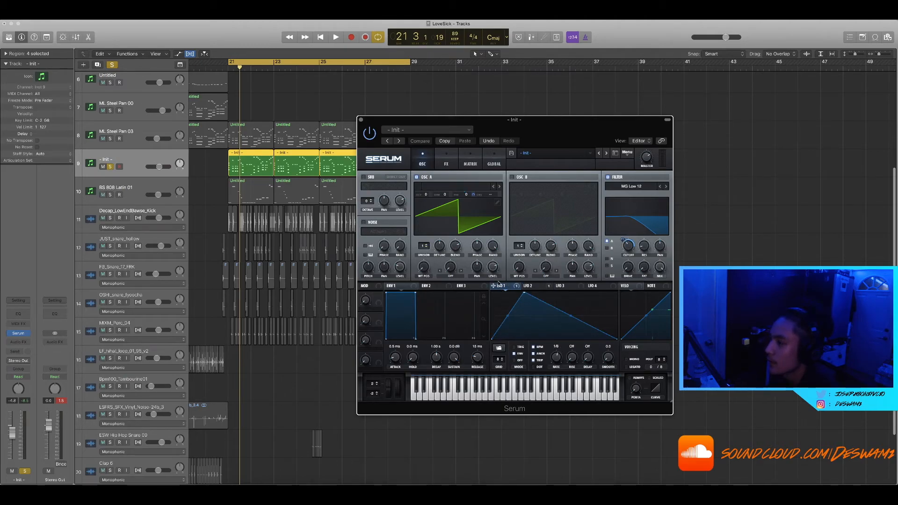
drag(630, 248, 624, 239)
mouse_move(628, 248)
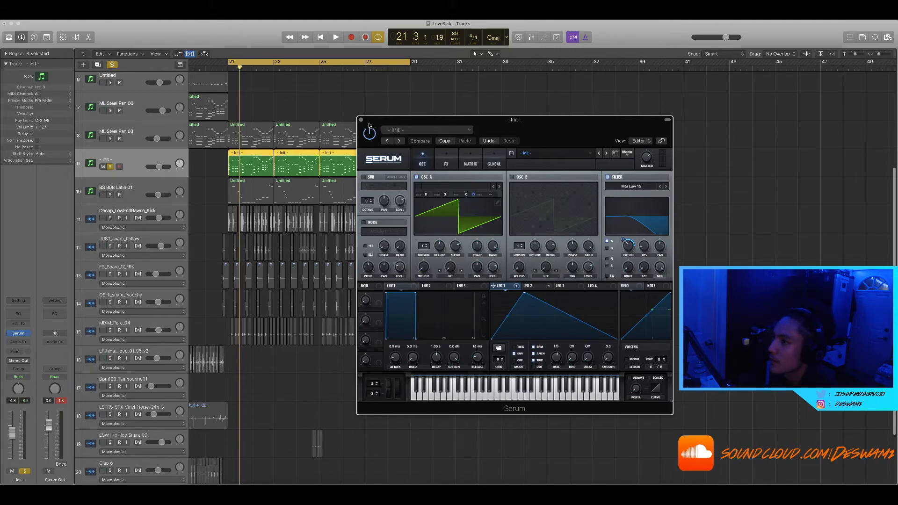
Step: Play the soloed - Init - part from bar 21 with Serum open to watch the filter movement
scroll(306, 155, right, 2)
scroll(306, 155, up, 5)
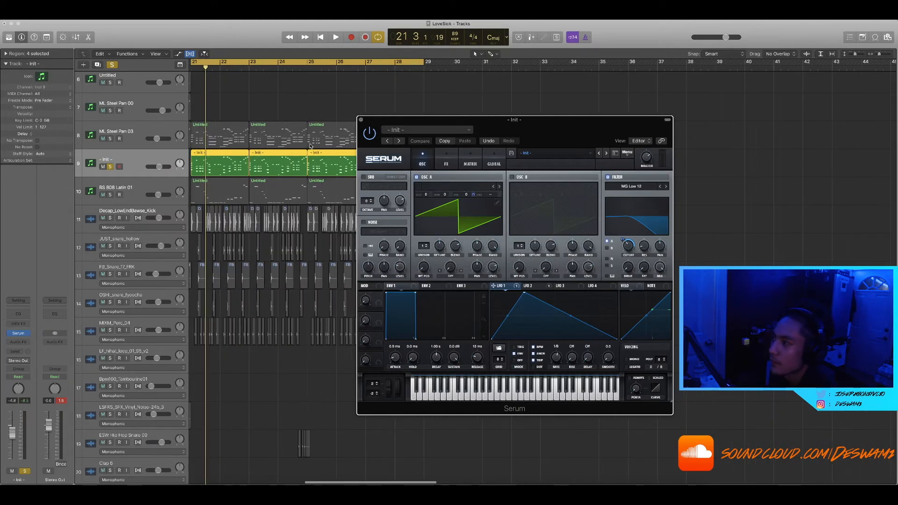
scroll(306, 154, left, 4)
key(space)
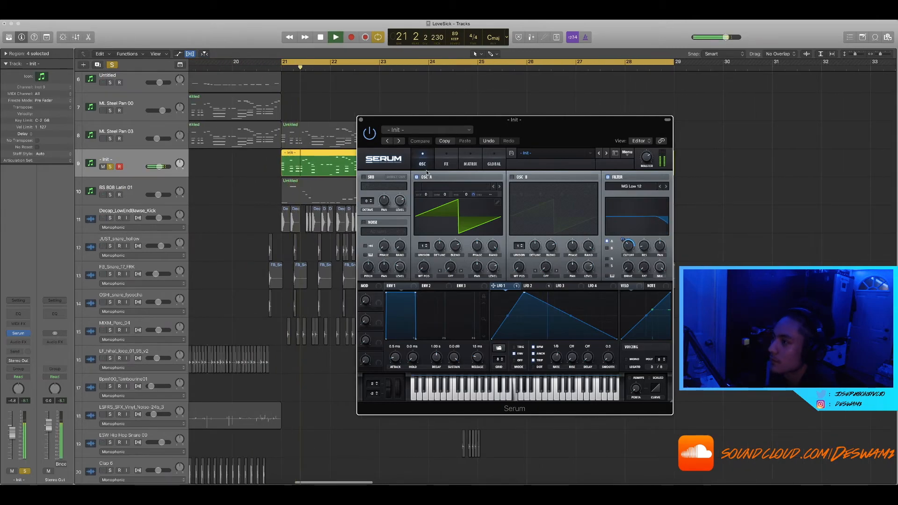
key(space)
Step: Show LFO 2 in Serum, examine its modulation of the OSC A tuning, and close the instrument
click(532, 286)
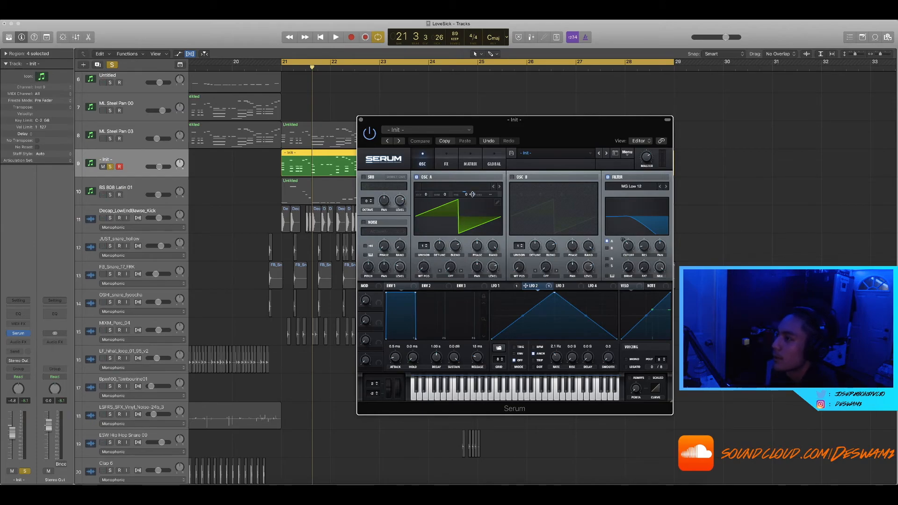
click(360, 121)
Step: Play the - Init - track on its own from bar 21 past bar 22
key(space)
key(super+Right)
key(super+Left)
key(super+Left)
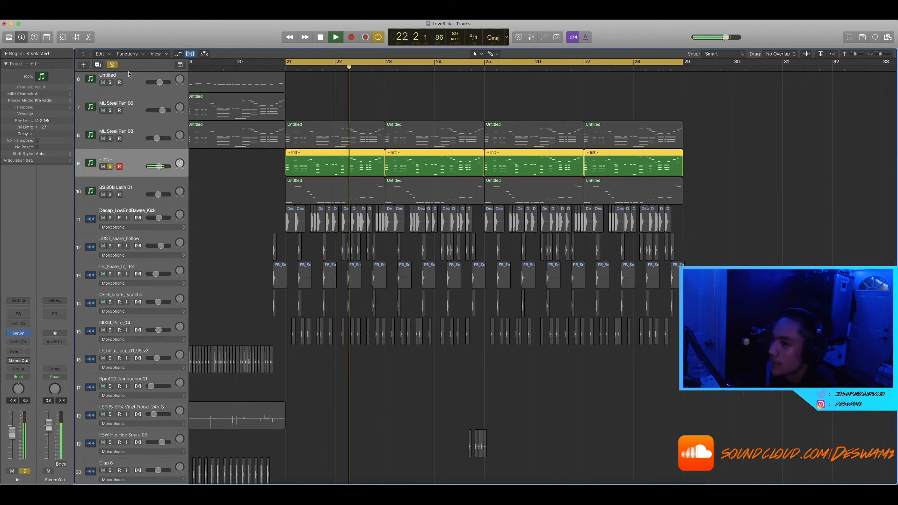
Step: Clear the solo during playback, listen to the full section with all tracks, and stop with the playhead at bar 21
click(112, 65)
scroll(349, 126, up, 1)
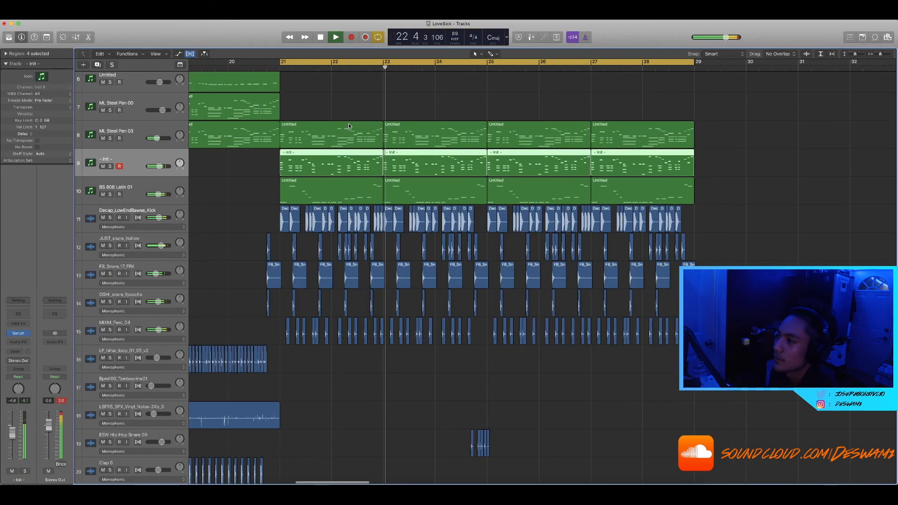
scroll(348, 127, down, 3)
scroll(348, 127, right, 2)
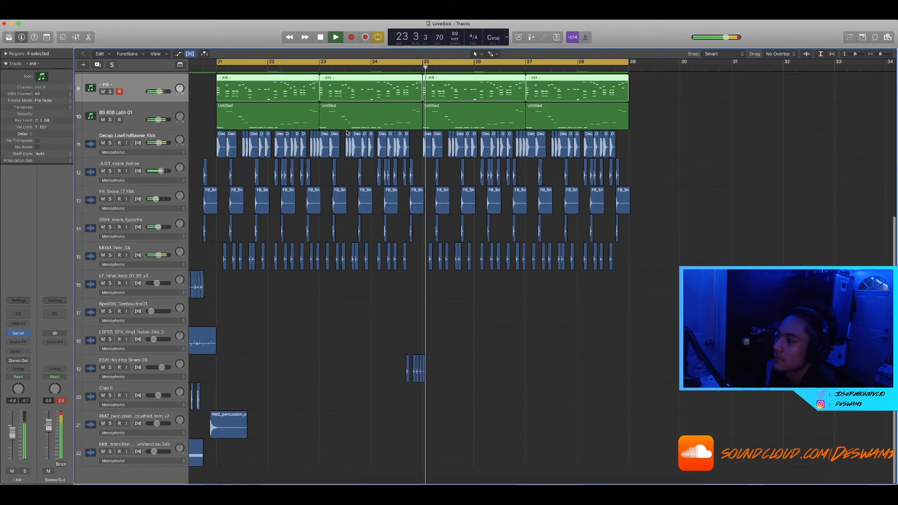
scroll(346, 133, up, 5)
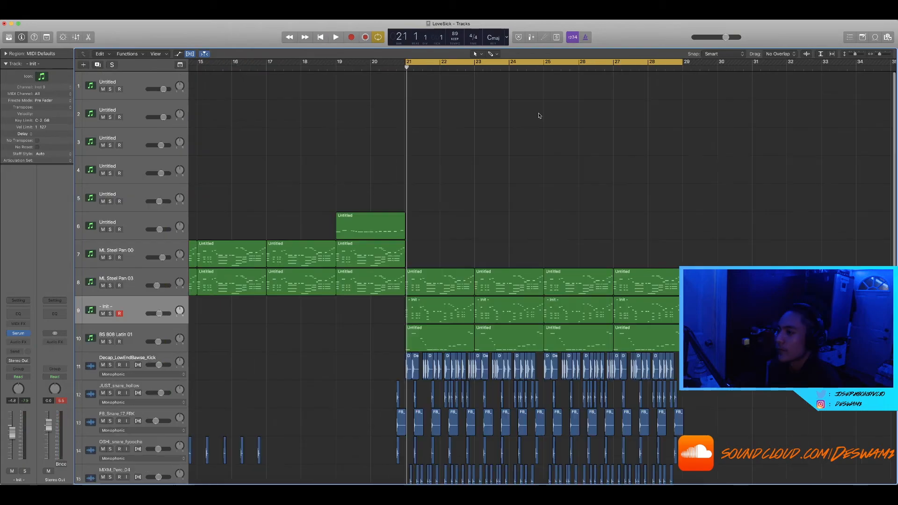
scroll(530, 117, down, 2)
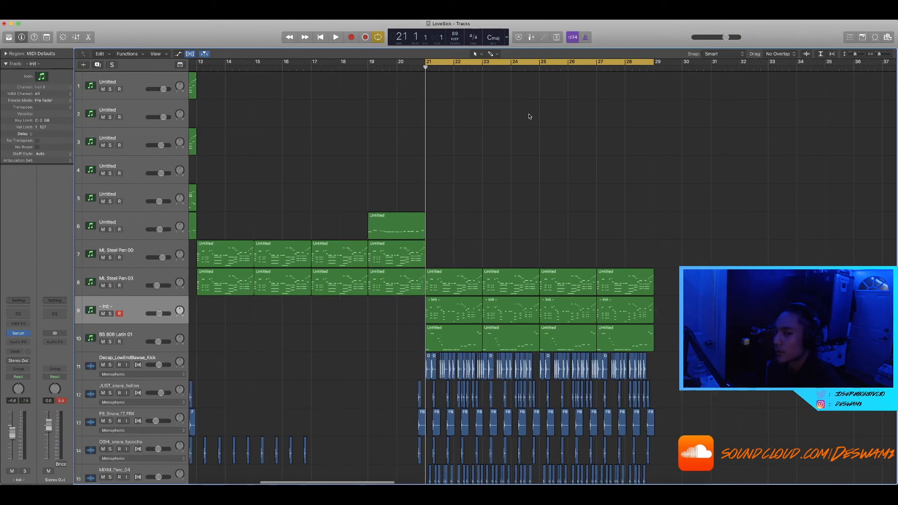